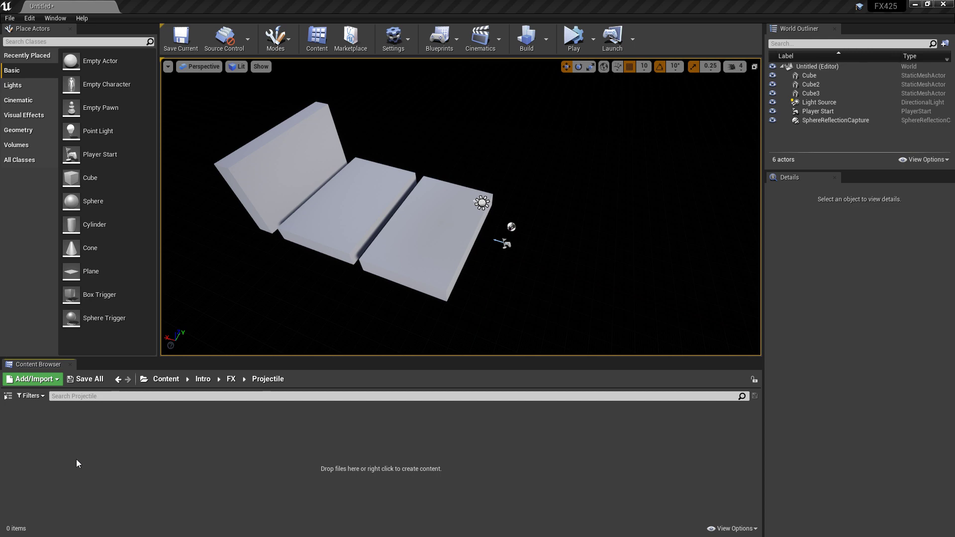
# - Create an empty Niagara emitter named NE_PongPing_01 in the Projectile folder
pyautogui.rightClick(73, 447)
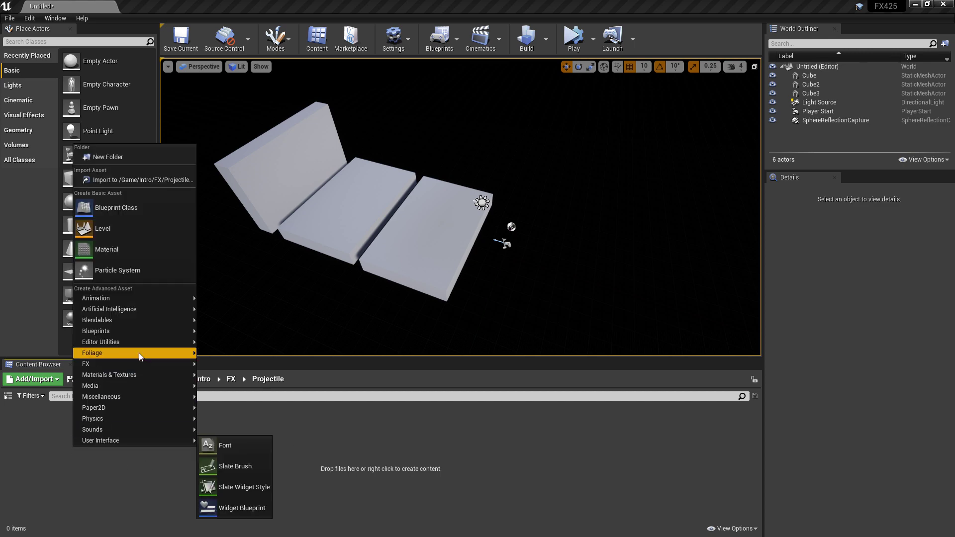
pyautogui.moveTo(130, 368)
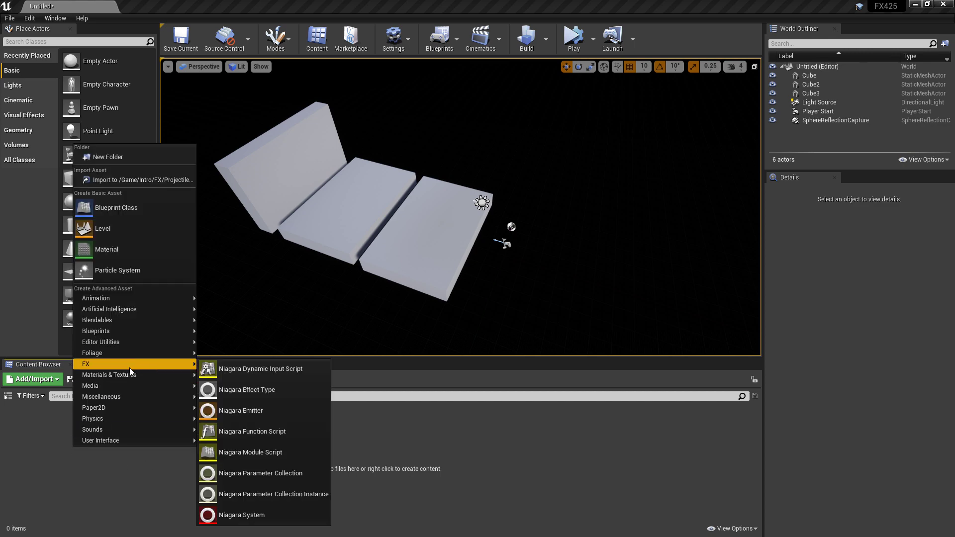
pyautogui.click(294, 413)
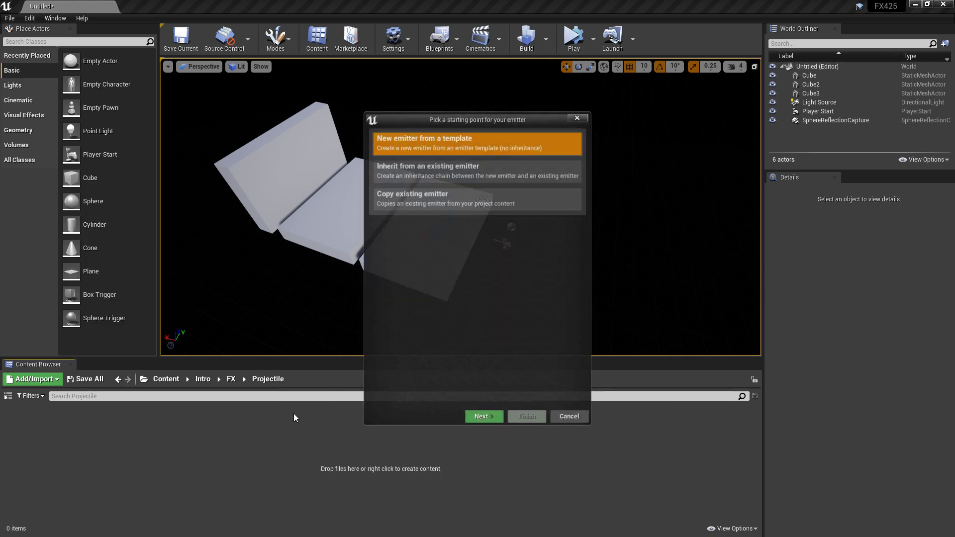
pyautogui.click(485, 417)
pyautogui.click(454, 305)
pyautogui.click(526, 418)
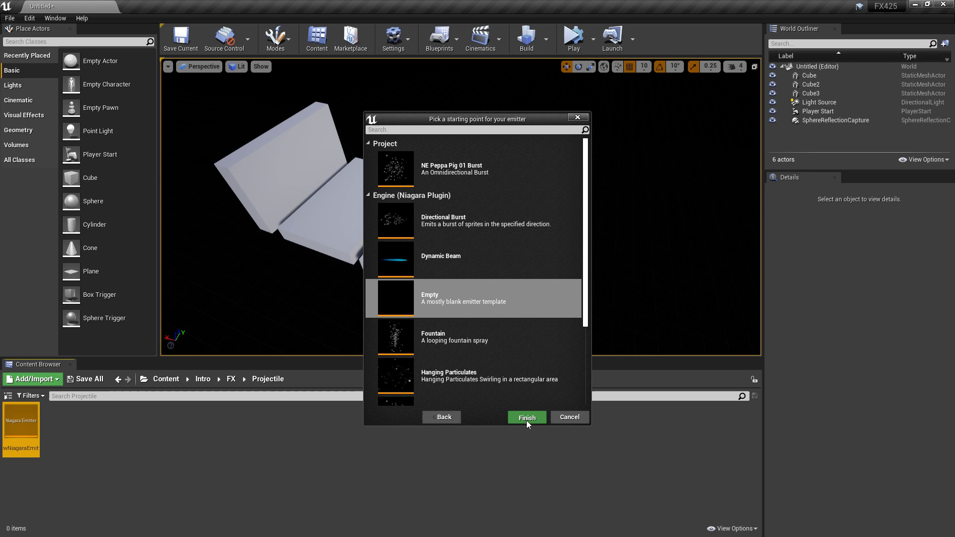
pyautogui.write('NE')
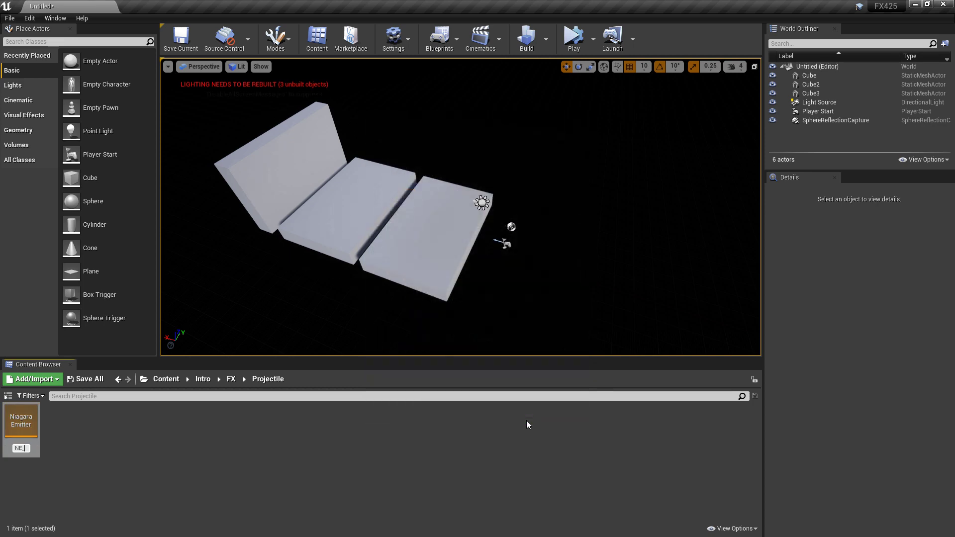
pyautogui.write('_PongPing')
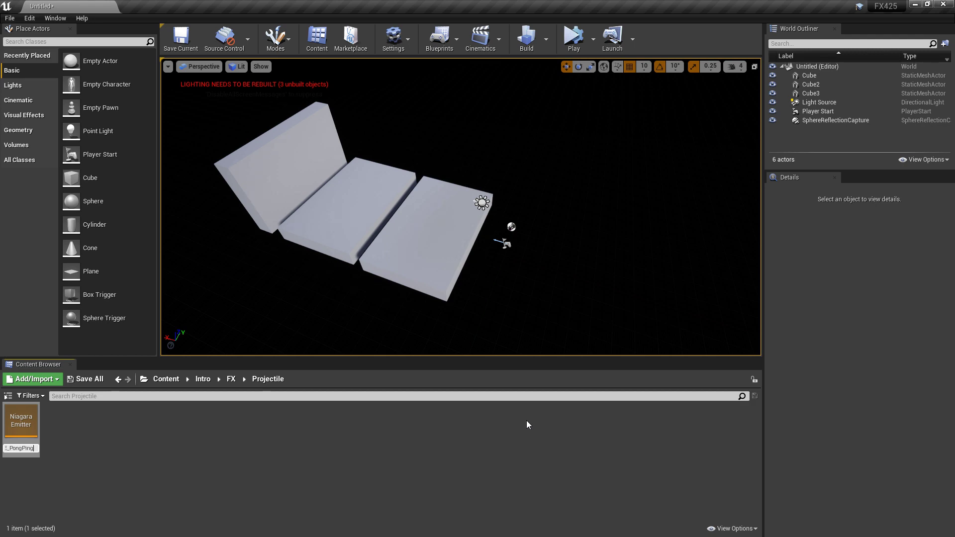
pyautogui.press('Return')
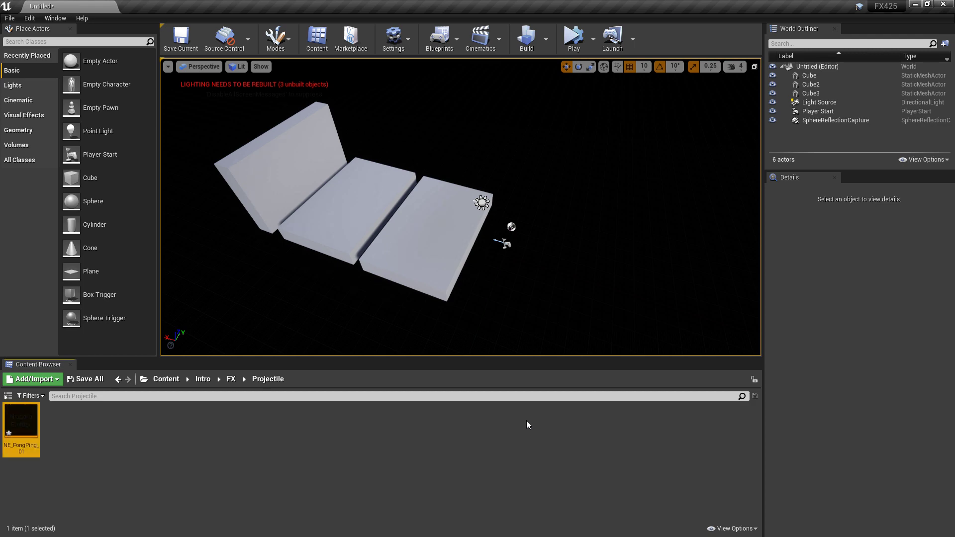
# - Create a Niagara system from the emitter and name it NS_PongPing_01
pyautogui.rightClick(19, 420)
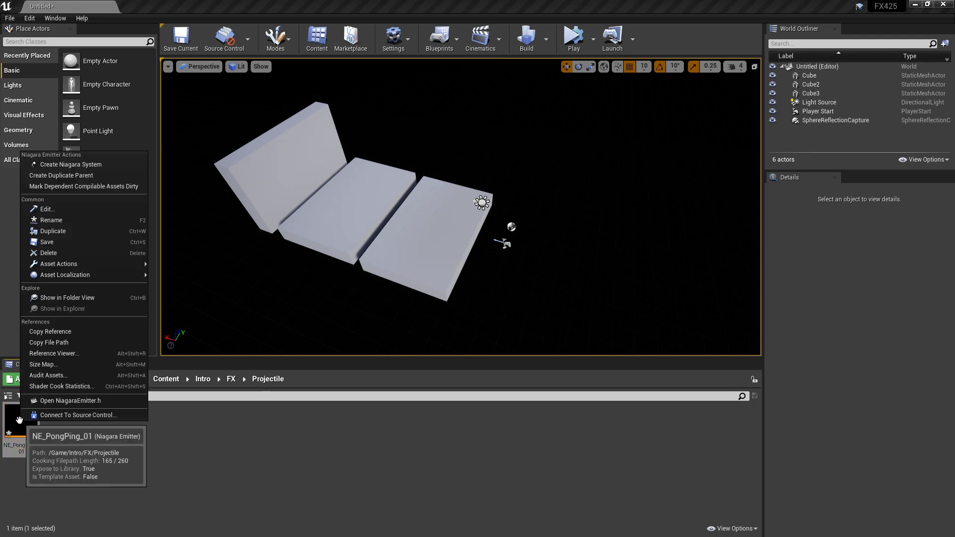
pyautogui.click(79, 165)
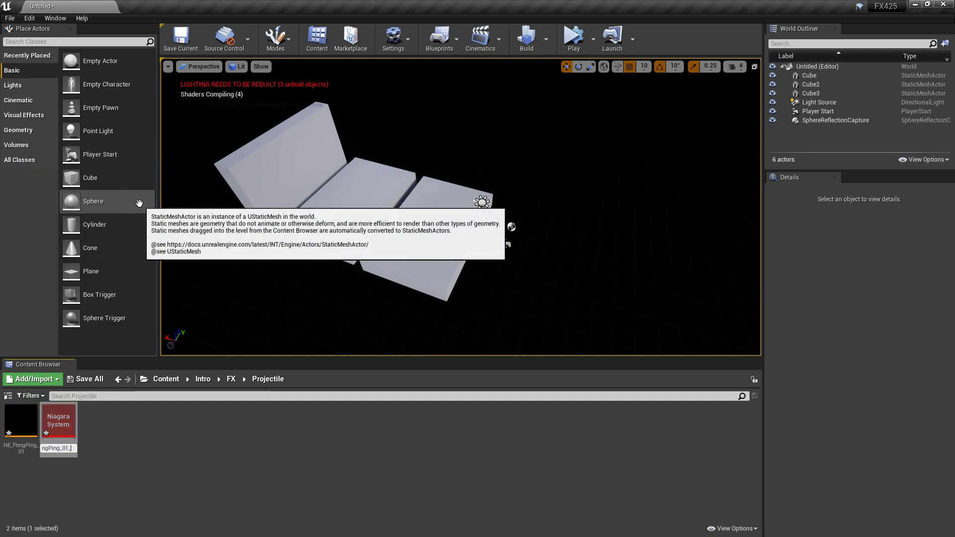
pyautogui.press('BackSpace')
pyautogui.press('Left')
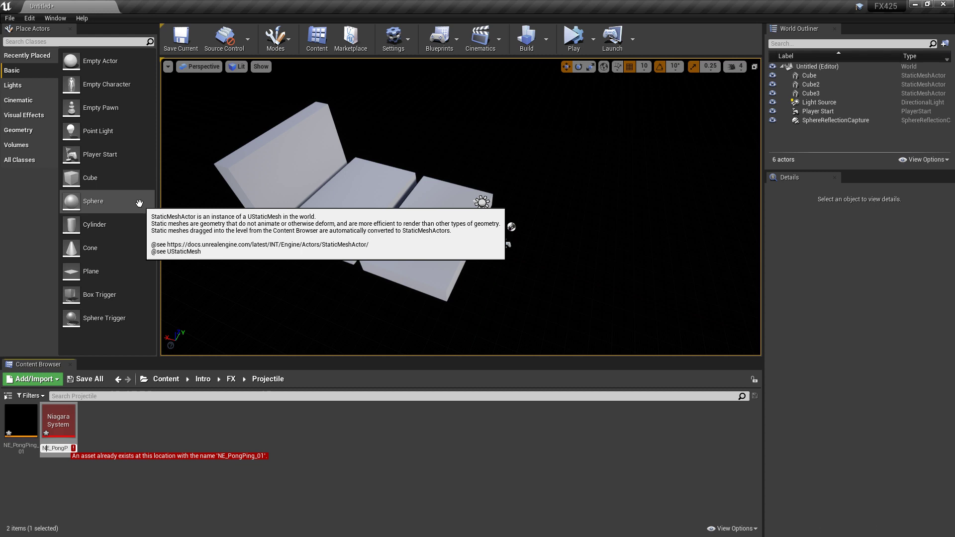
pyautogui.press('BackSpace')
pyautogui.write('S')
pyautogui.press('Return')
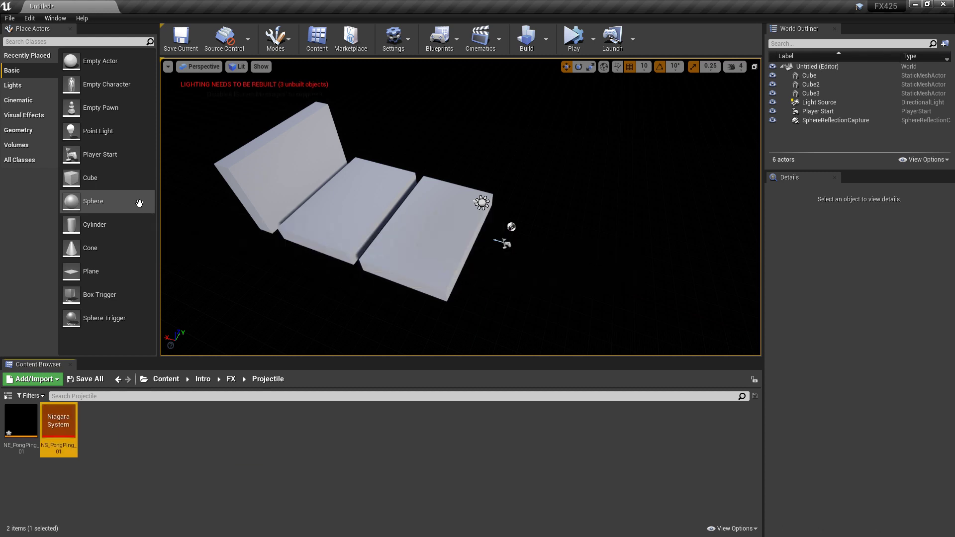
pyautogui.click(18, 429)
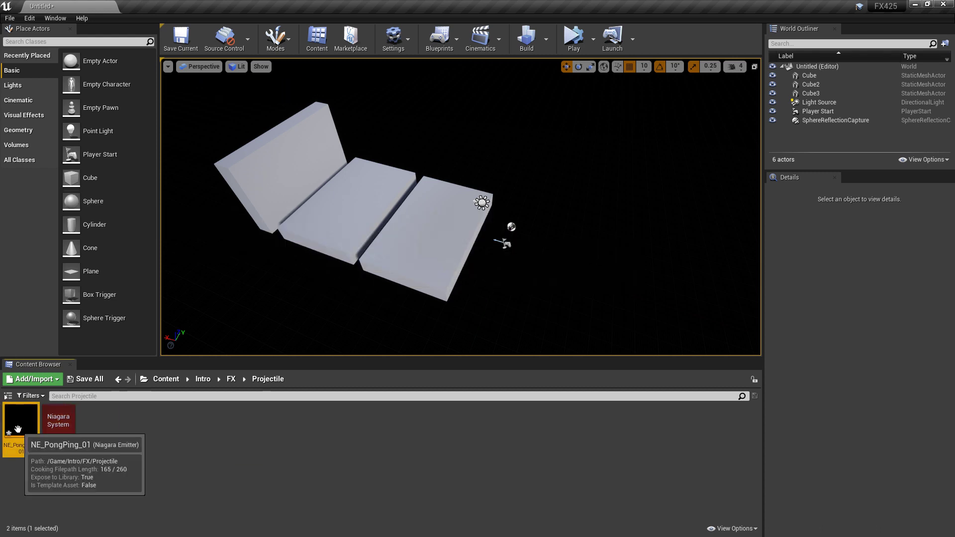
# - Add a Spawn Rate module to NE_PongPing_01's Emitter Update with SpawnRate 10
pyautogui.doubleClick(17, 429)
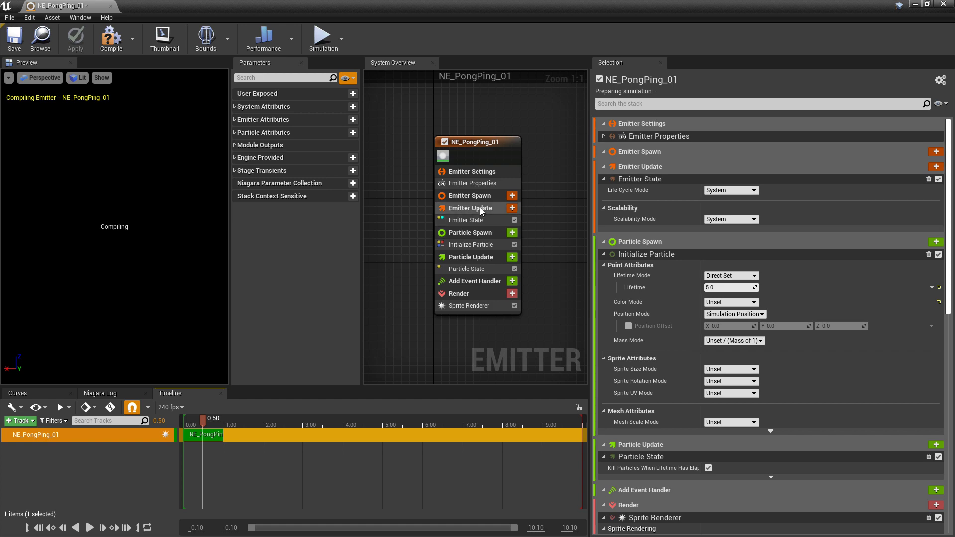
pyautogui.click(512, 208)
pyautogui.write('spawn')
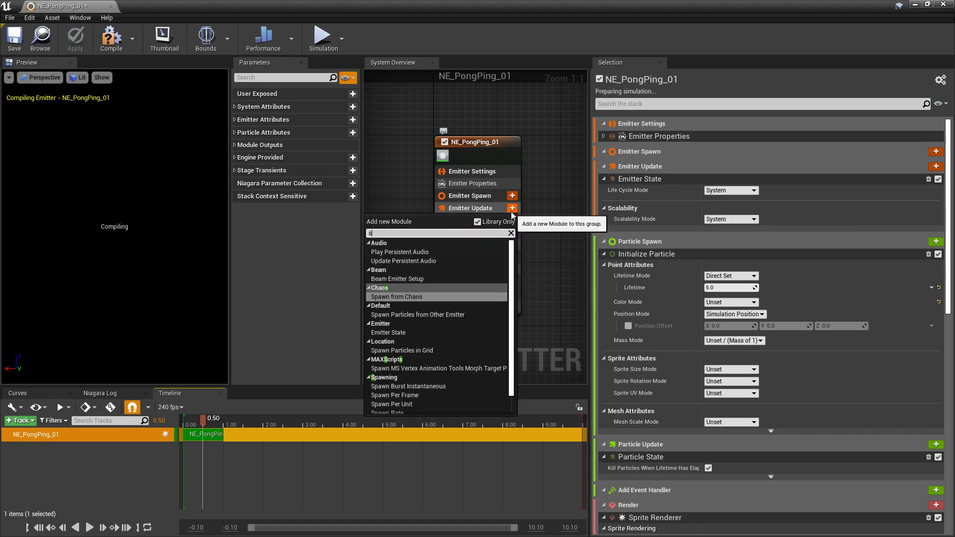
pyautogui.click(393, 350)
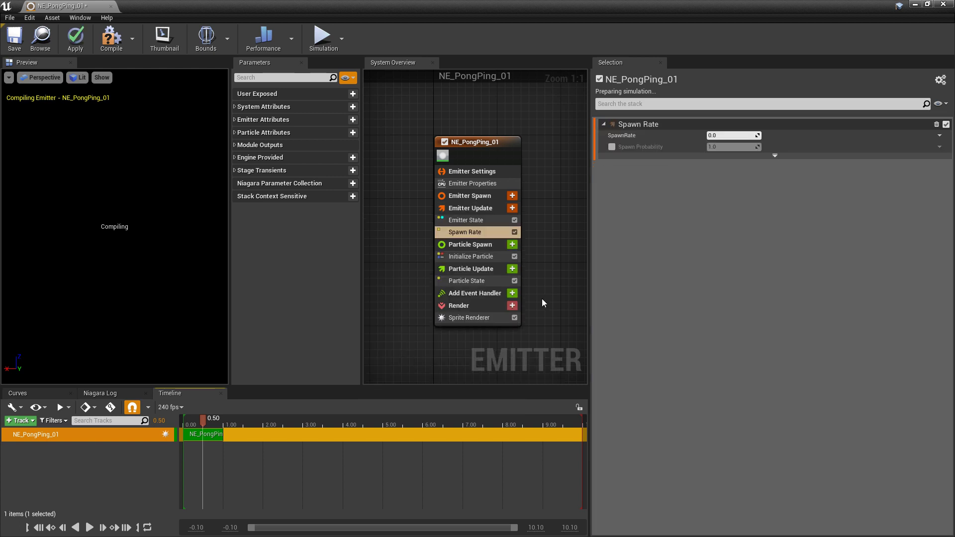
pyautogui.click(731, 136)
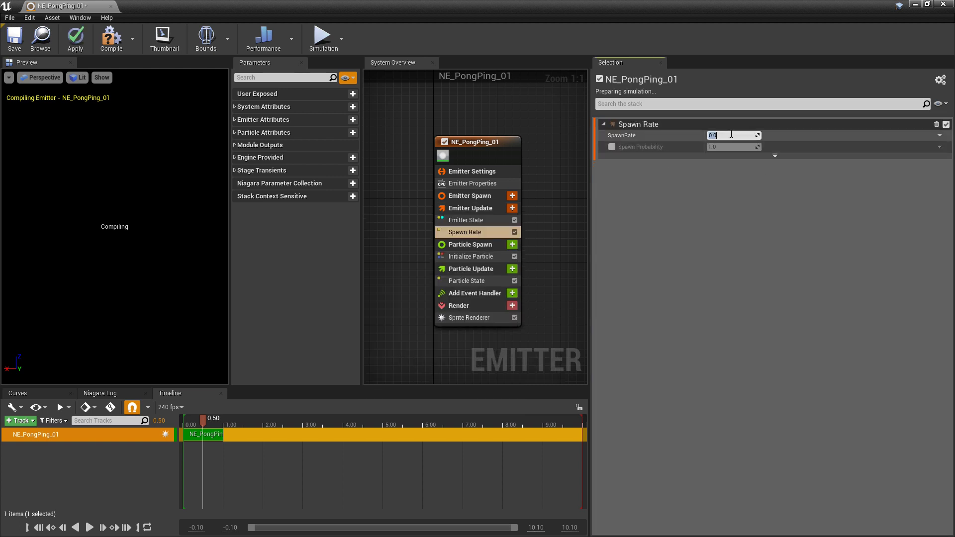
pyautogui.write('10')
pyautogui.press('Return')
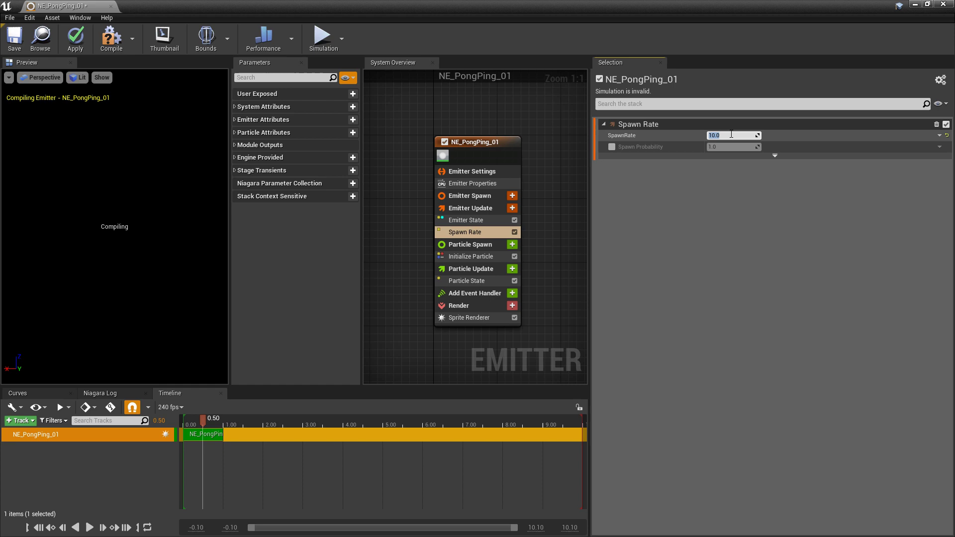
# - Close the emitter editor and apply the changes to the original emitter
pyautogui.click(481, 184)
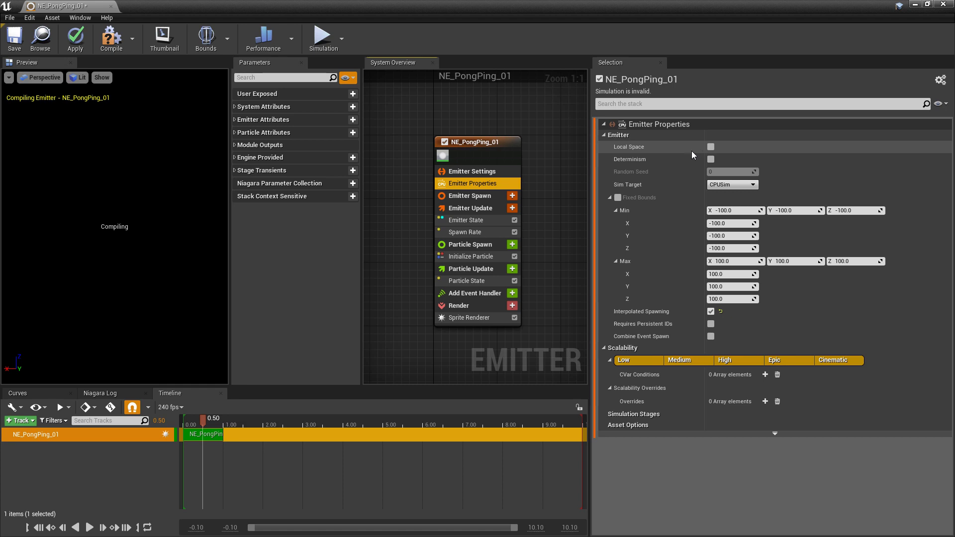
pyautogui.click(943, 6)
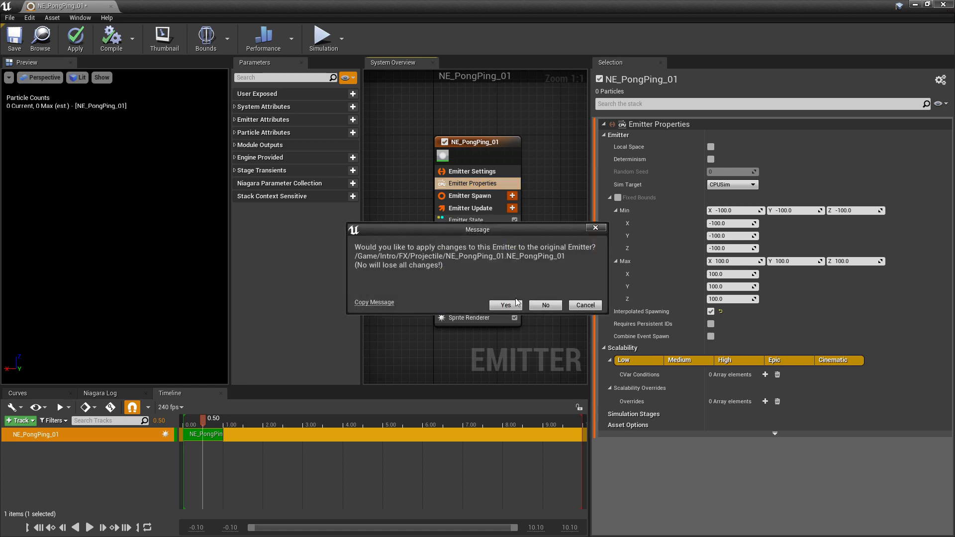
pyautogui.click(506, 305)
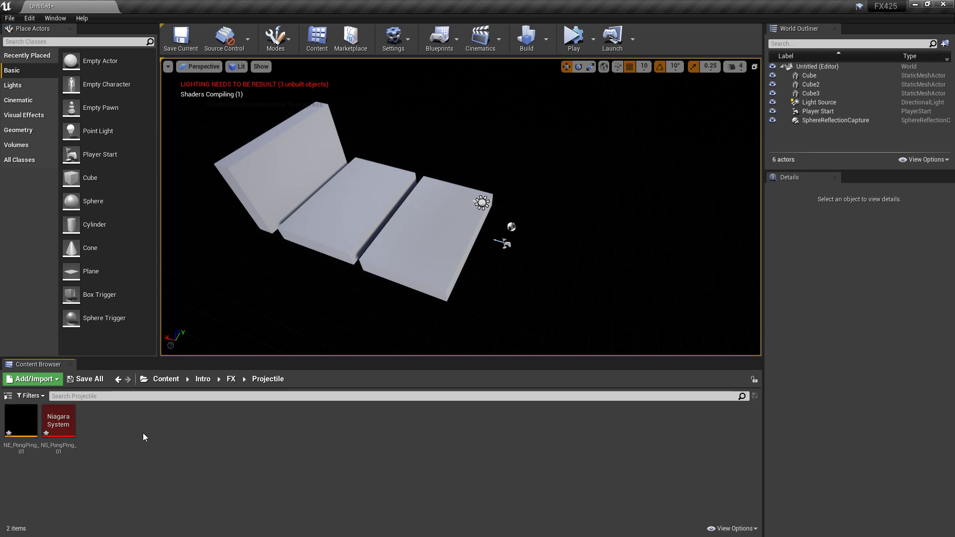
# - Create an Actor-based Blueprint class BP_PongPing_01 in Projectile and open it in the Blueprint editor
pyautogui.rightClick(108, 429)
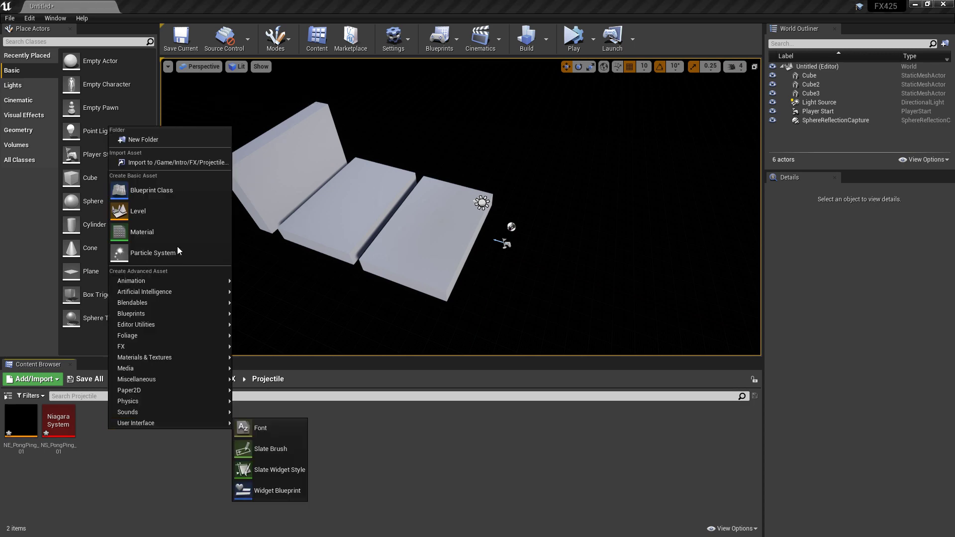
pyautogui.click(169, 190)
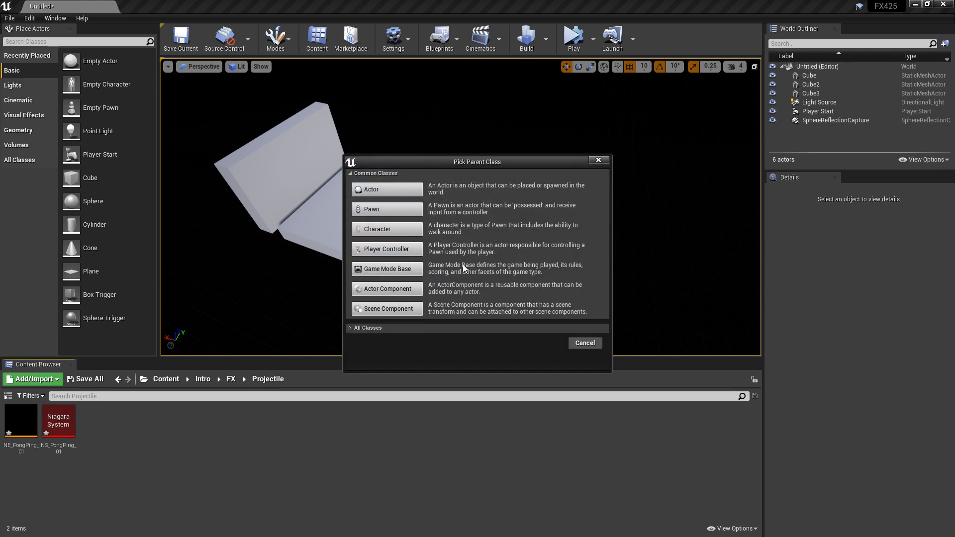
pyautogui.click(376, 192)
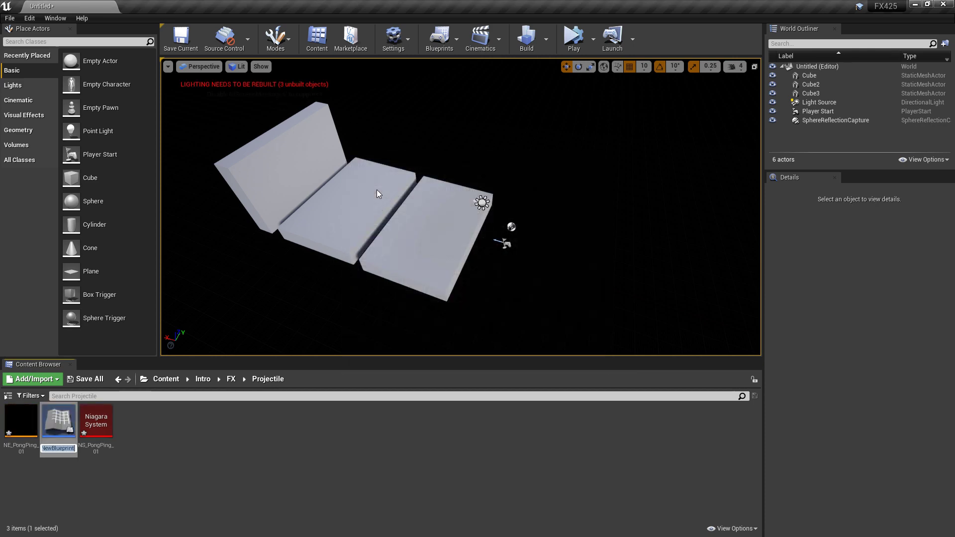
pyautogui.write('BP')
pyautogui.write('_PongPing')
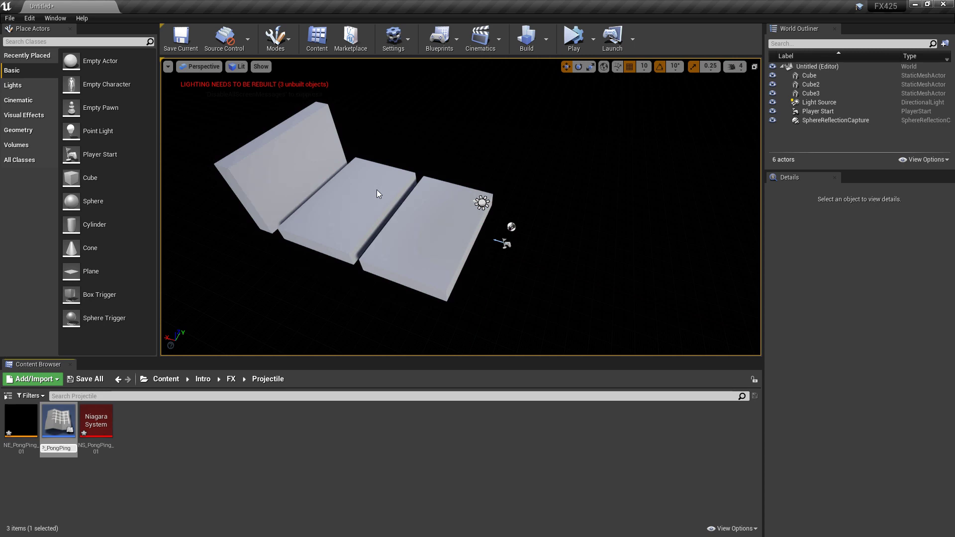
pyautogui.press('Return')
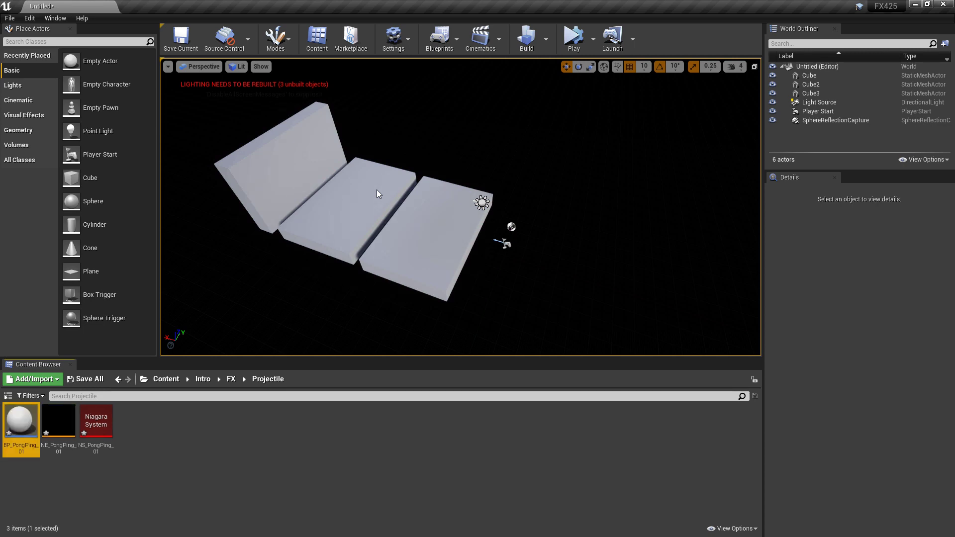
pyautogui.doubleClick(22, 416)
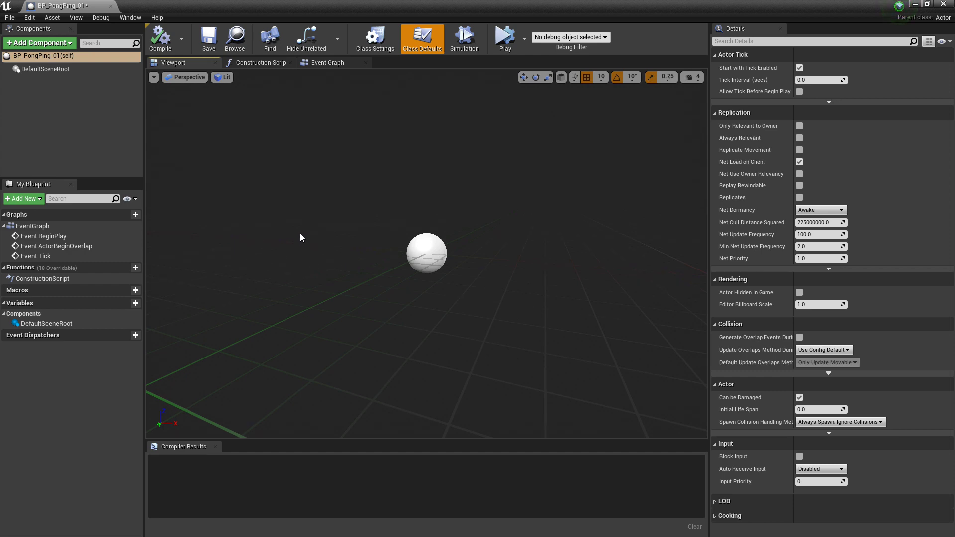
# - Add a Sphere component and a Projectile Movement component to BP_PongPing_01
pyautogui.click(40, 43)
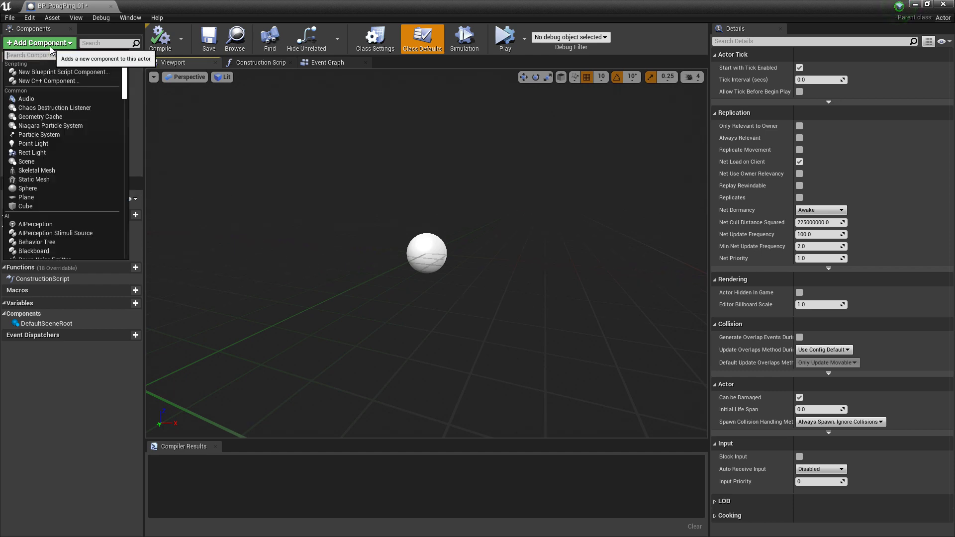
pyautogui.write('sphere')
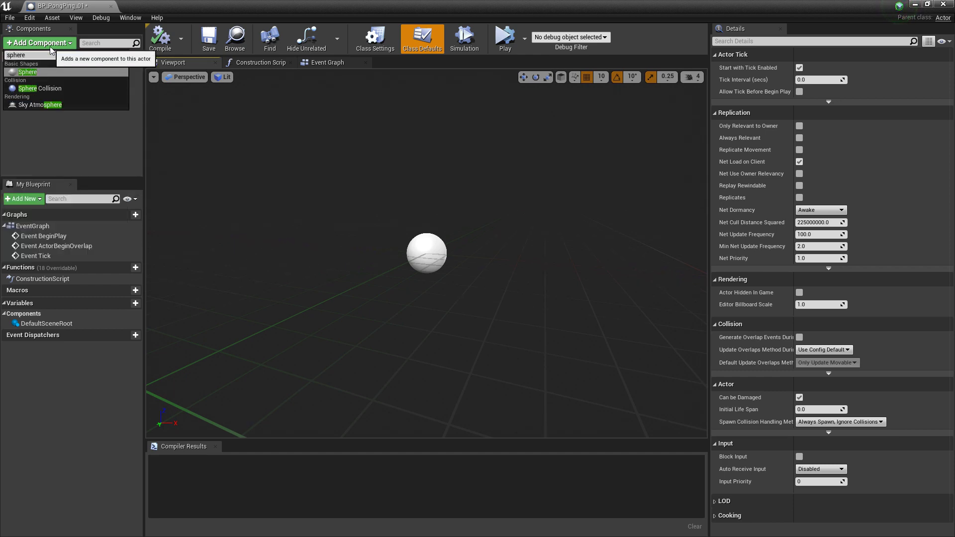
pyautogui.click(34, 72)
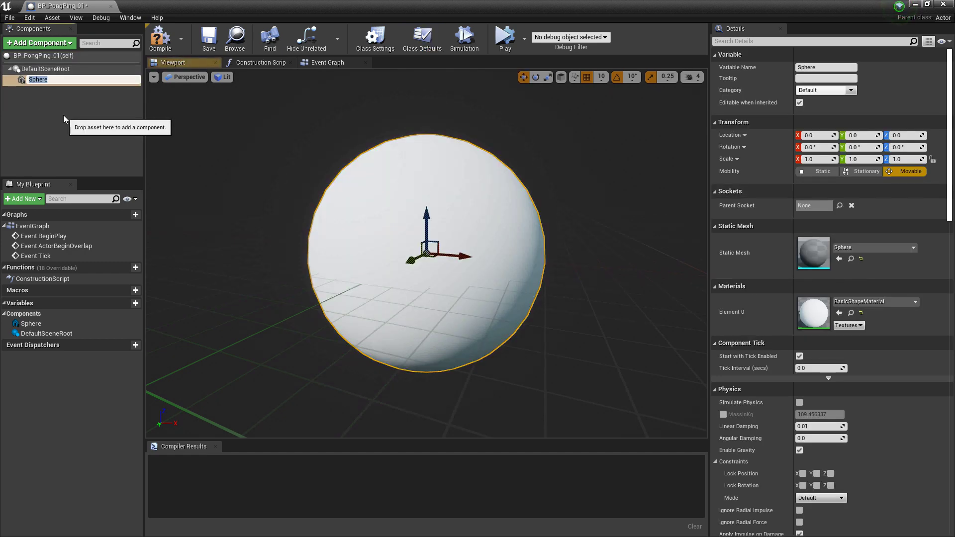
pyautogui.click(44, 43)
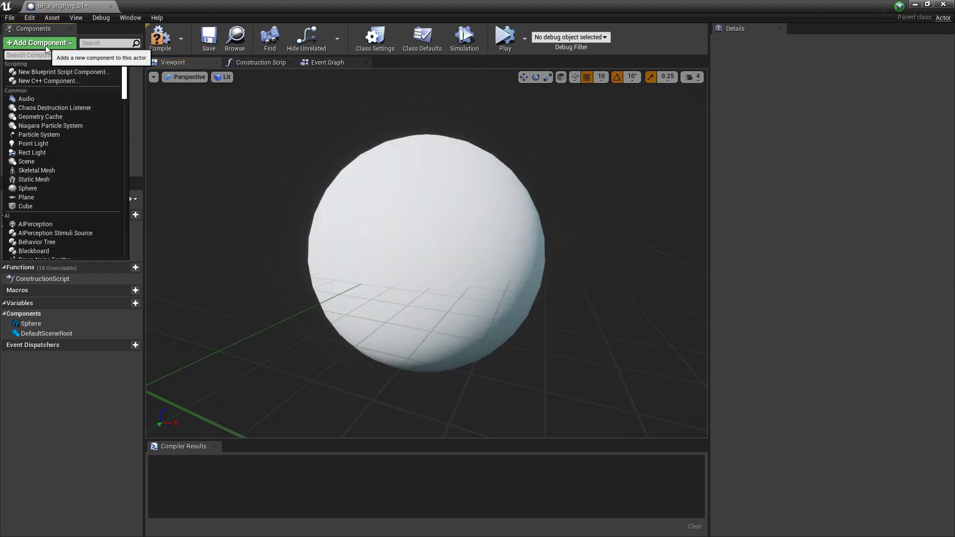
pyautogui.write('proje')
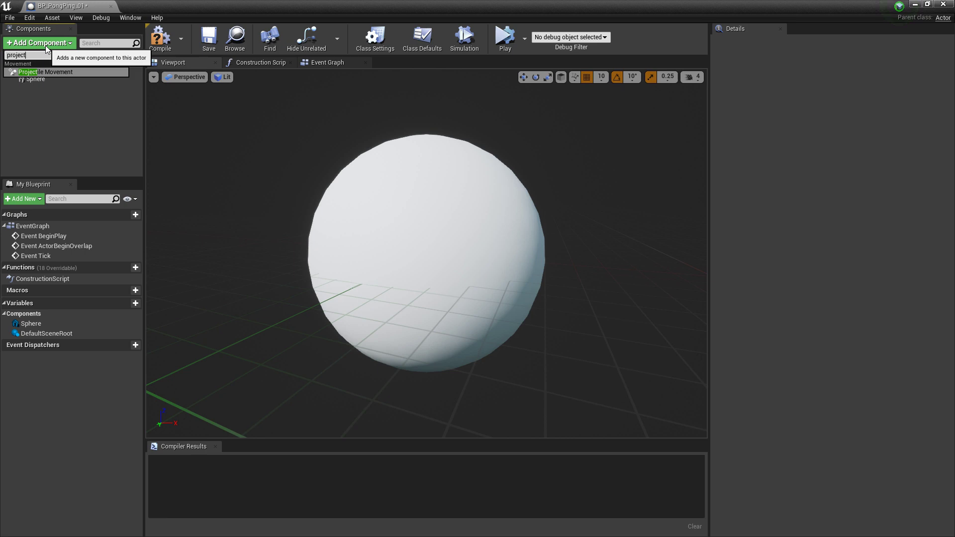
pyautogui.write('ct')
pyautogui.click(57, 72)
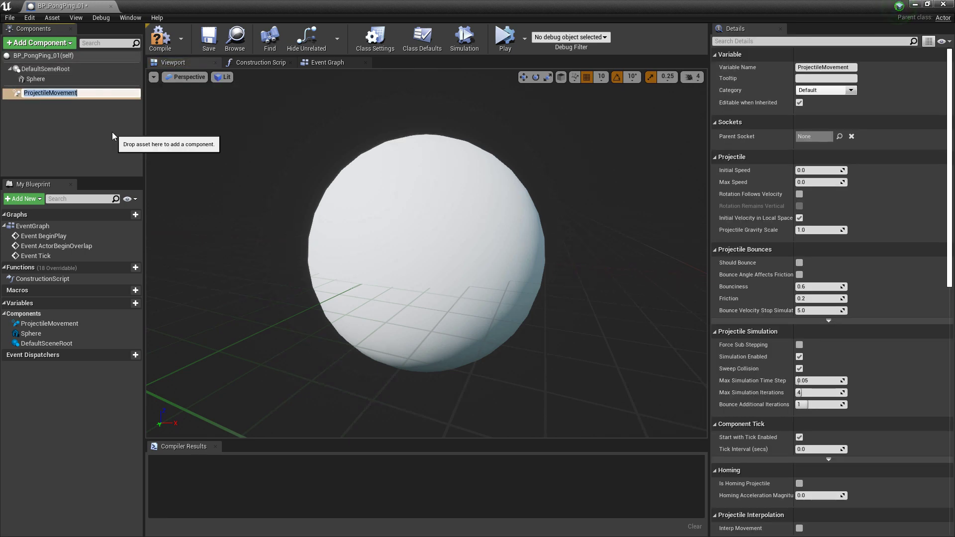
# - Set ProjectileMovement's Initial Speed to 1000 and Max Speed to 10000
pyautogui.press('Return')
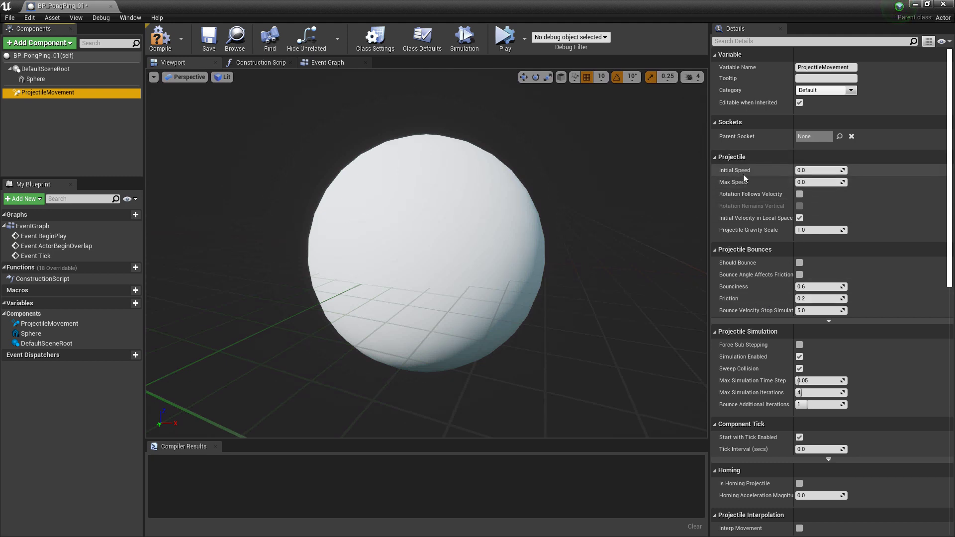
pyautogui.click(806, 171)
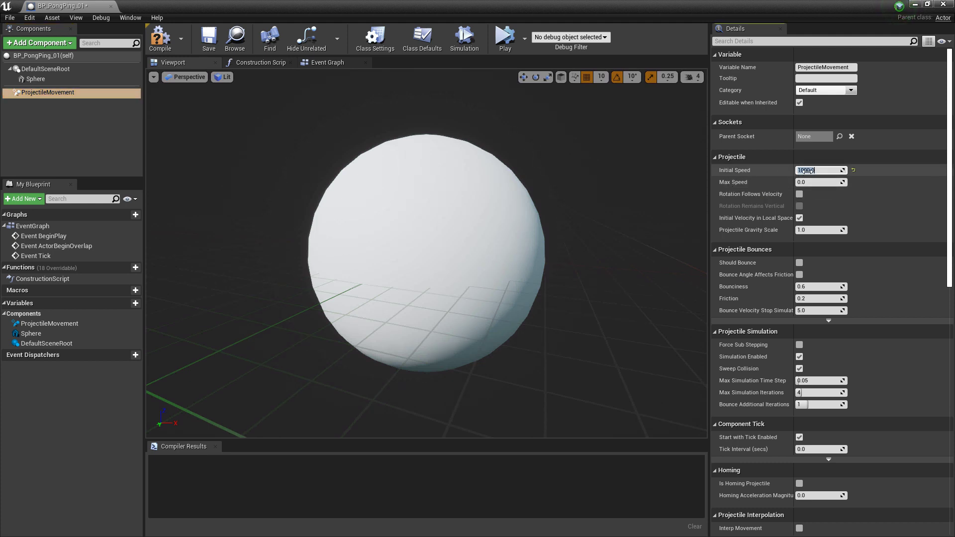
pyautogui.press('Return')
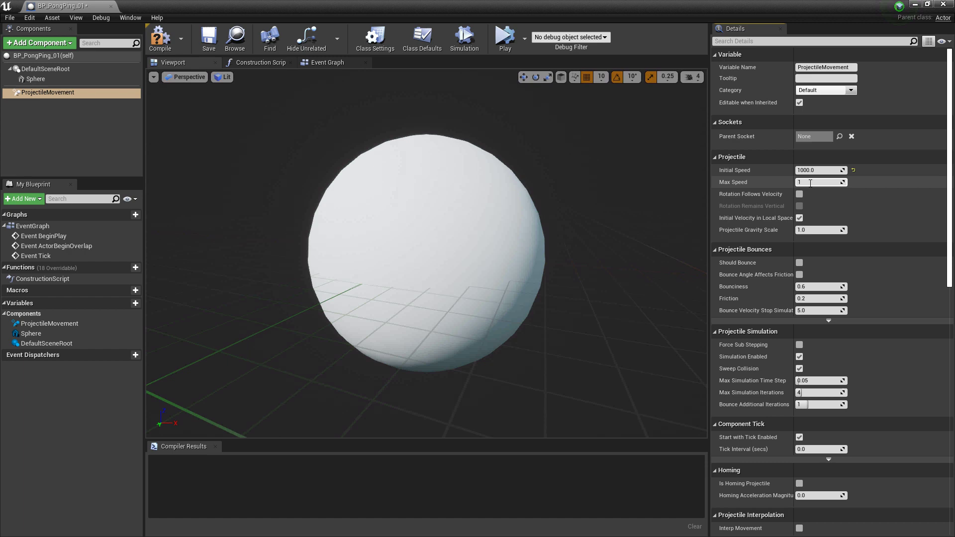
pyautogui.click(811, 183)
pyautogui.write('10000')
pyautogui.press('Return')
pyautogui.scroll(-8, 746, 298)
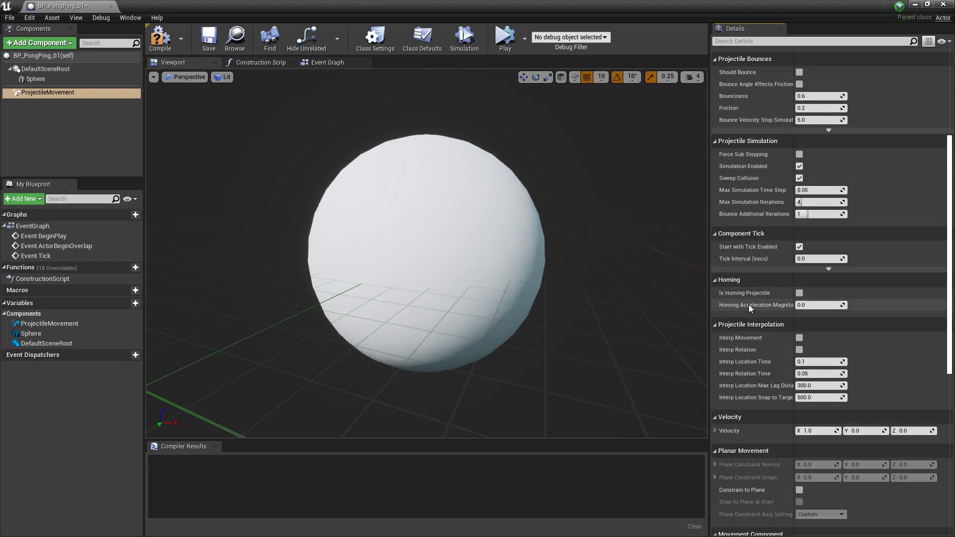
pyautogui.scroll(-2, 748, 304)
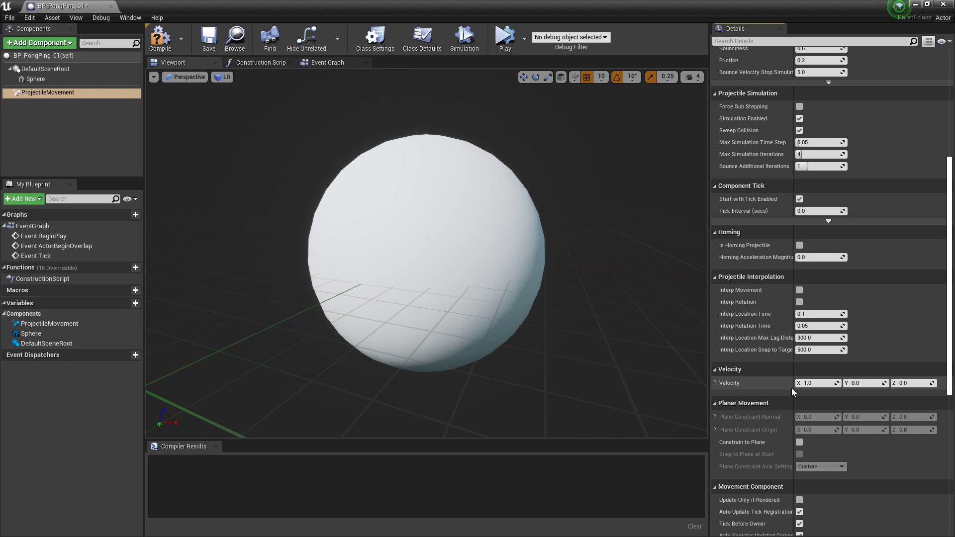
# - Compile BP_PongPing_01 and place an instance of it in the level near the blocks
pyautogui.click(161, 48)
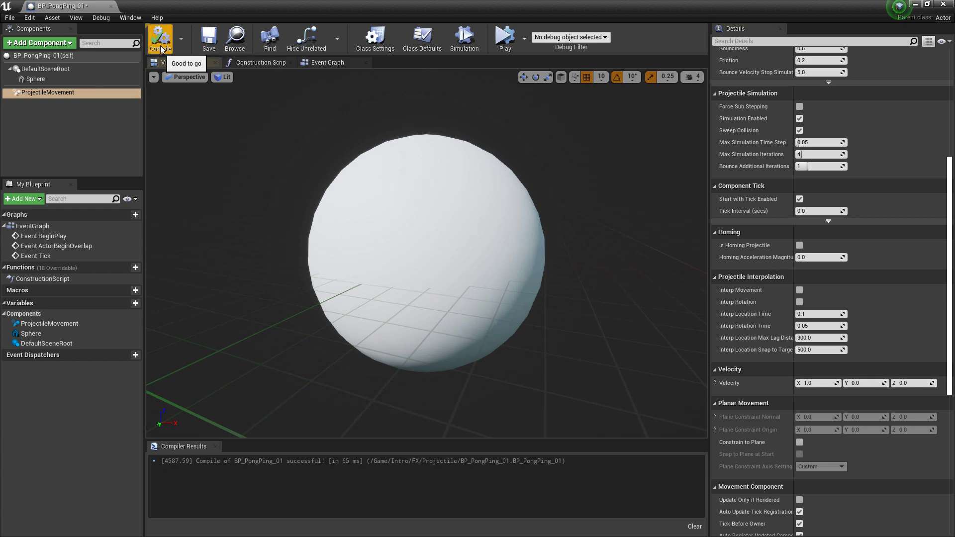
pyautogui.click(915, 6)
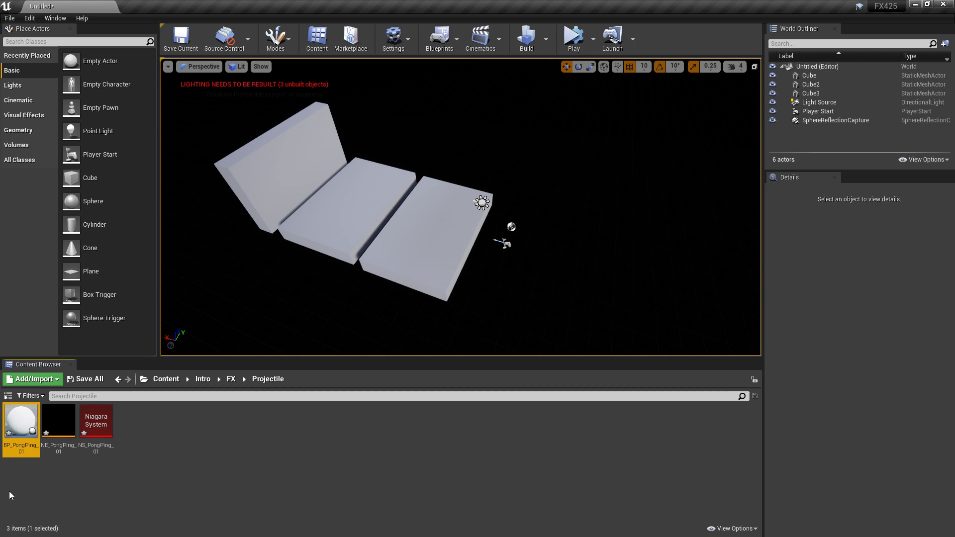
pyautogui.moveTo(28, 427); pyautogui.dragTo(550, 228)
pyautogui.keyDown('alt'); pyautogui.moveTo(617, 260); pyautogui.dragTo(555, 248); pyautogui.keyUp('alt')
pyautogui.moveTo(432, 231); pyautogui.dragTo(453, 195)
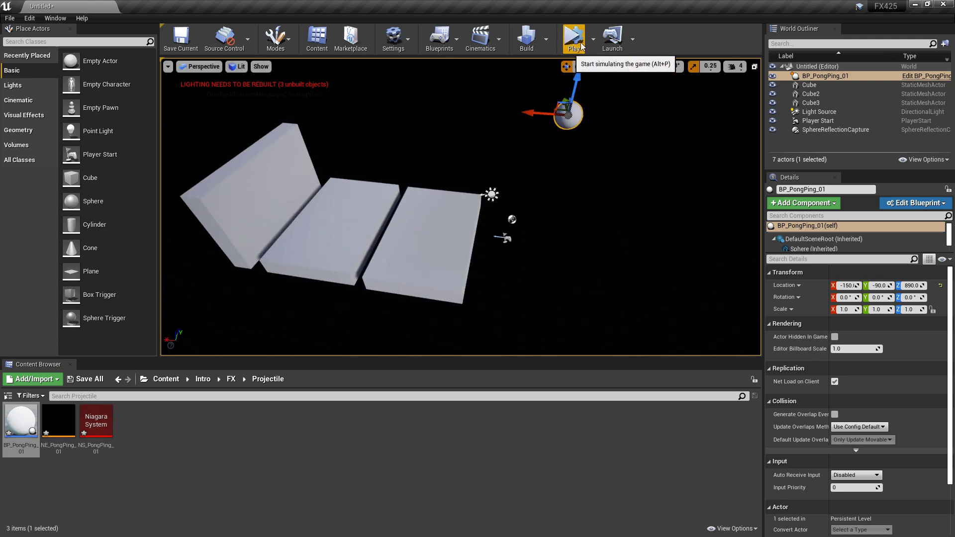
pyautogui.click(594, 46)
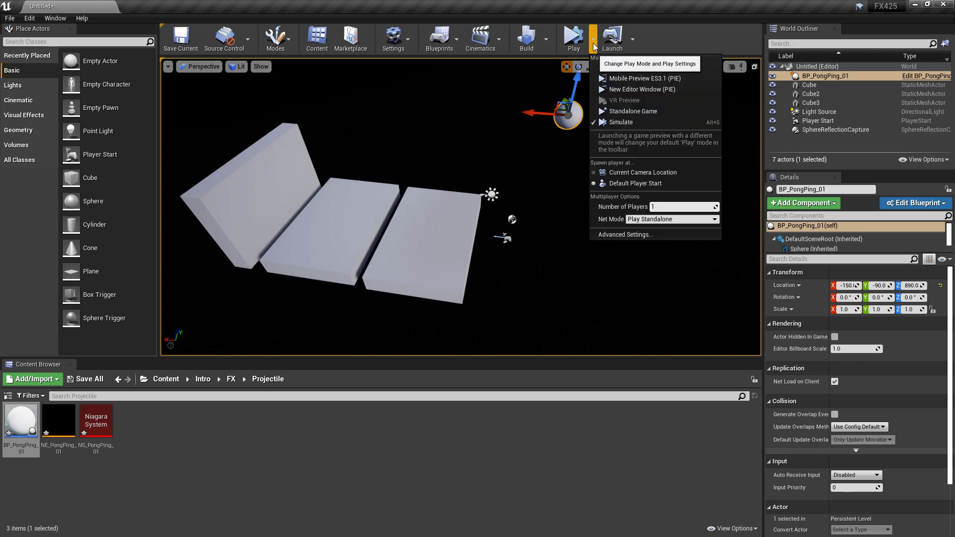
pyautogui.click(634, 121)
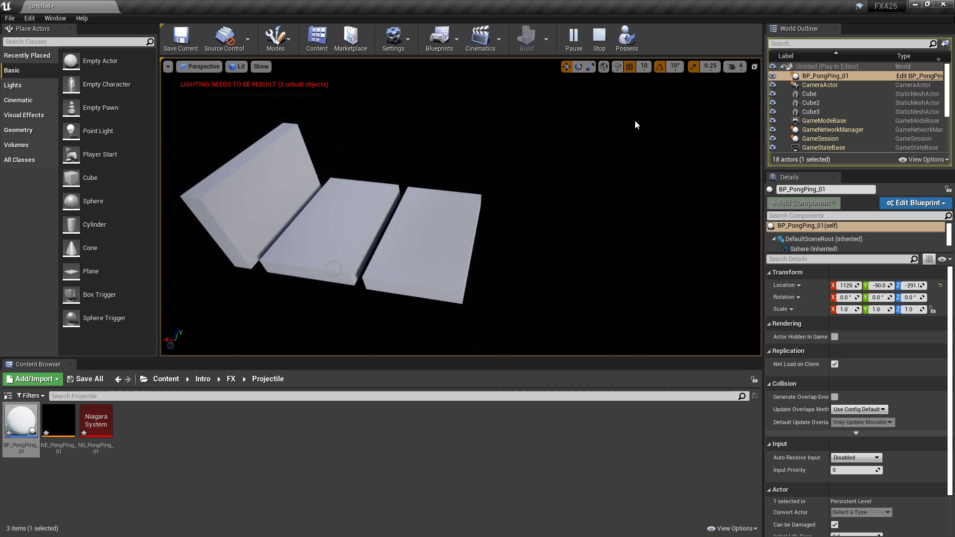
pyautogui.click(601, 47)
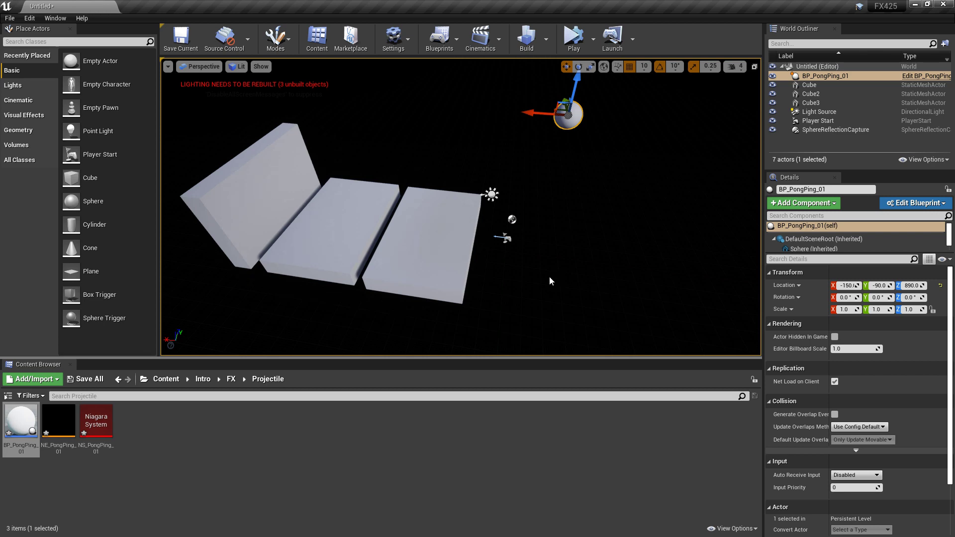
# - Select all three blocks and filter Details by 'col' to show their BlockAll collision
pyautogui.click(260, 189)
pyautogui.keyDown('ctrl'); pyautogui.click(313, 229); pyautogui.keyUp('ctrl')
pyautogui.keyDown('ctrl'); pyautogui.click(471, 245); pyautogui.keyUp('ctrl')
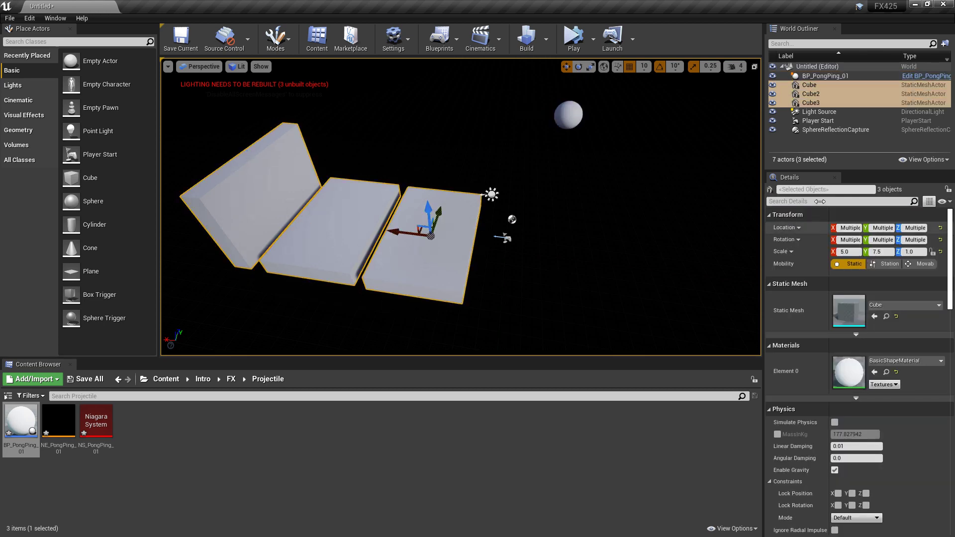
pyautogui.click(802, 201)
pyautogui.write('col')
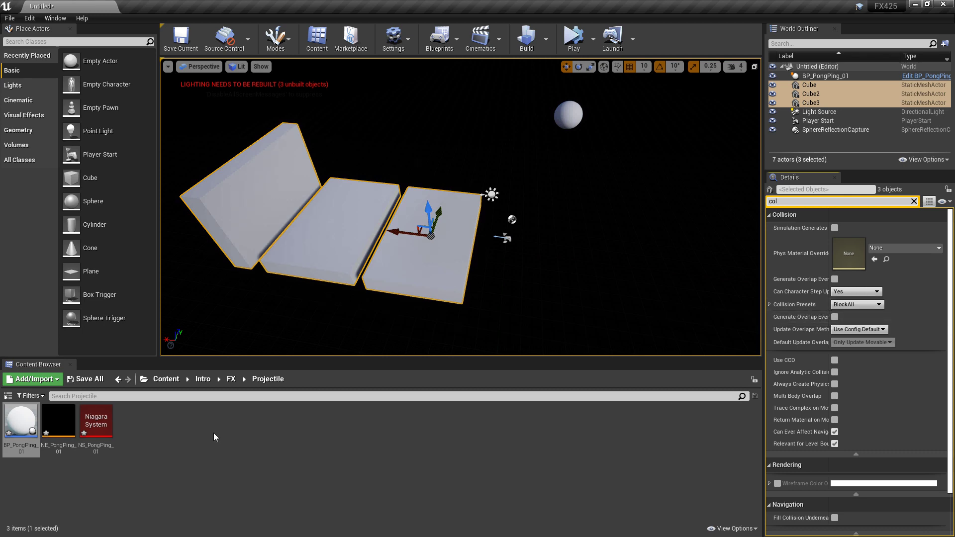
# - Set the Sphere component's Collision Presets to BlockAll and recompile BP_PongPing_01
pyautogui.doubleClick(21, 422)
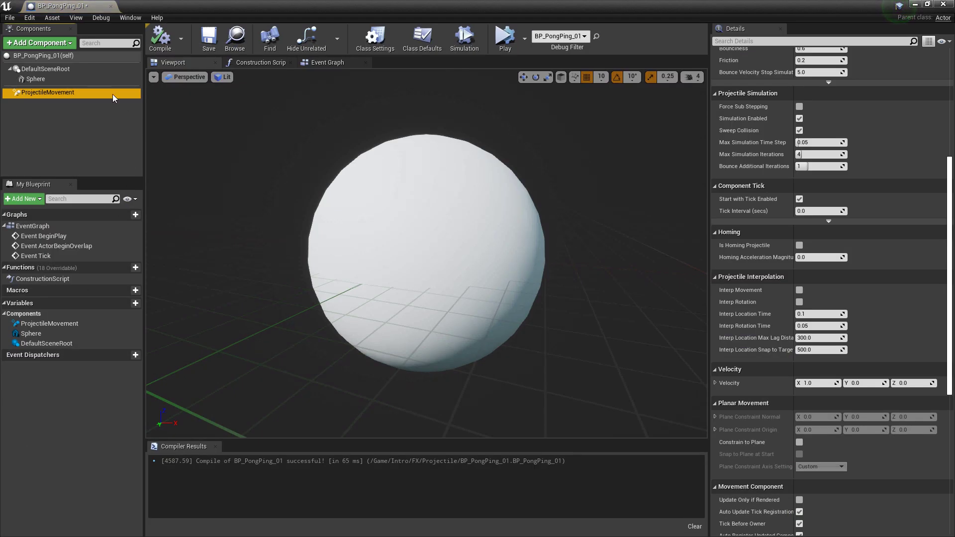
pyautogui.click(55, 79)
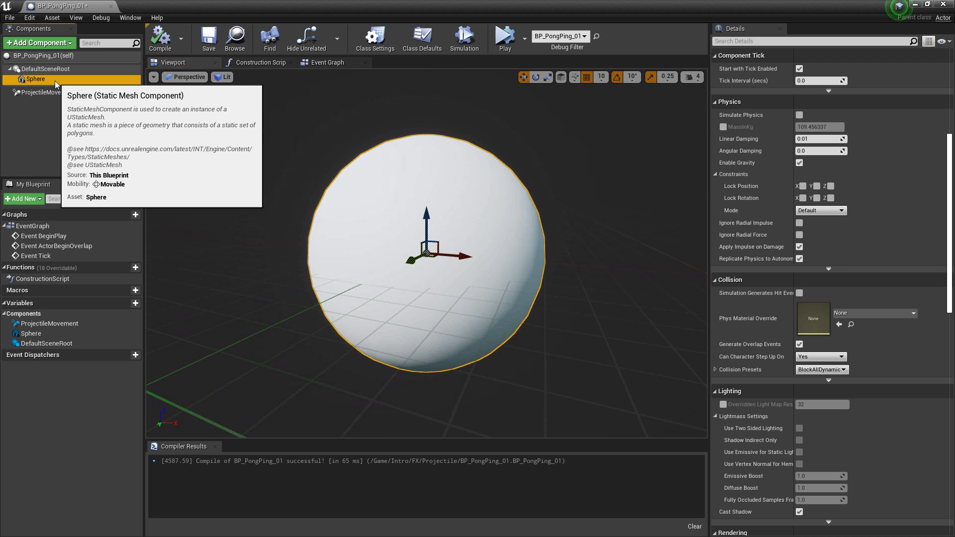
pyautogui.click(819, 370)
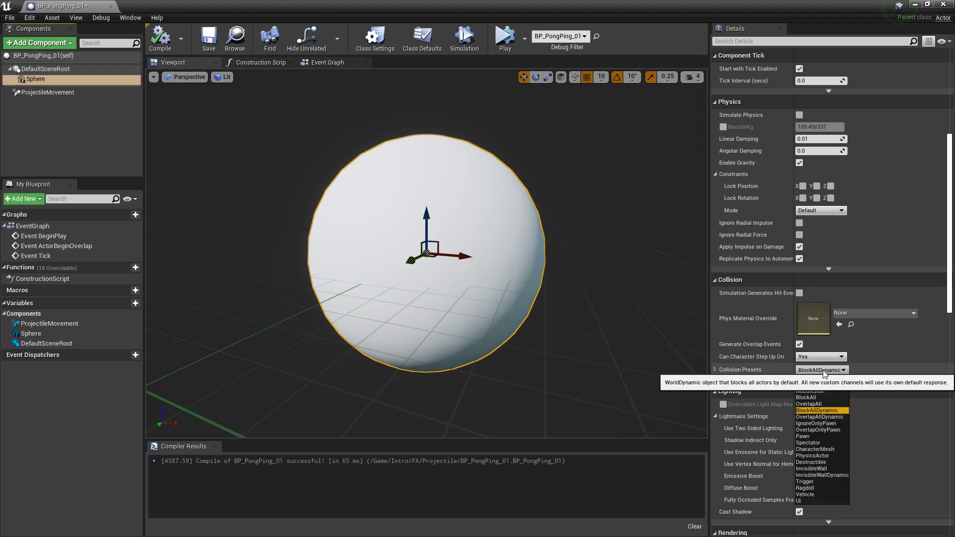
pyautogui.click(810, 398)
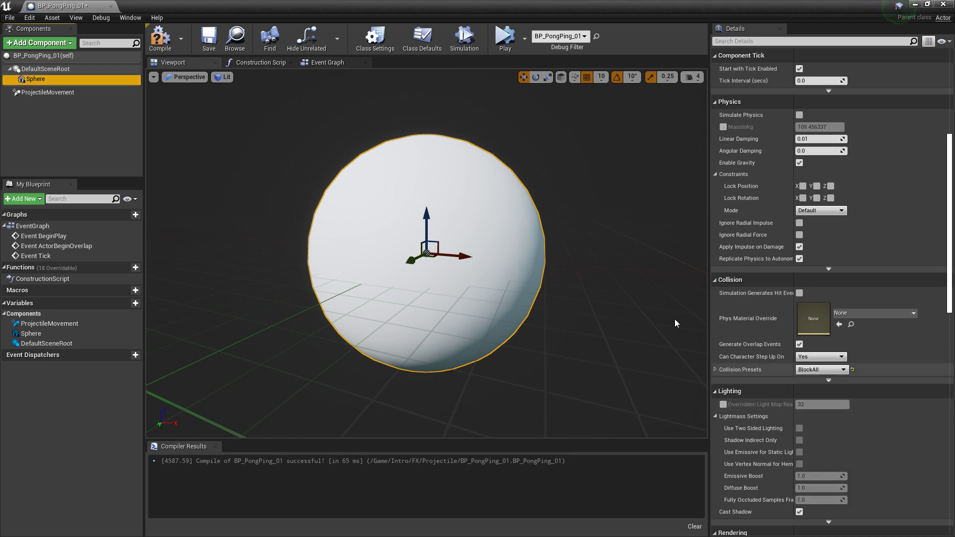
pyautogui.click(157, 39)
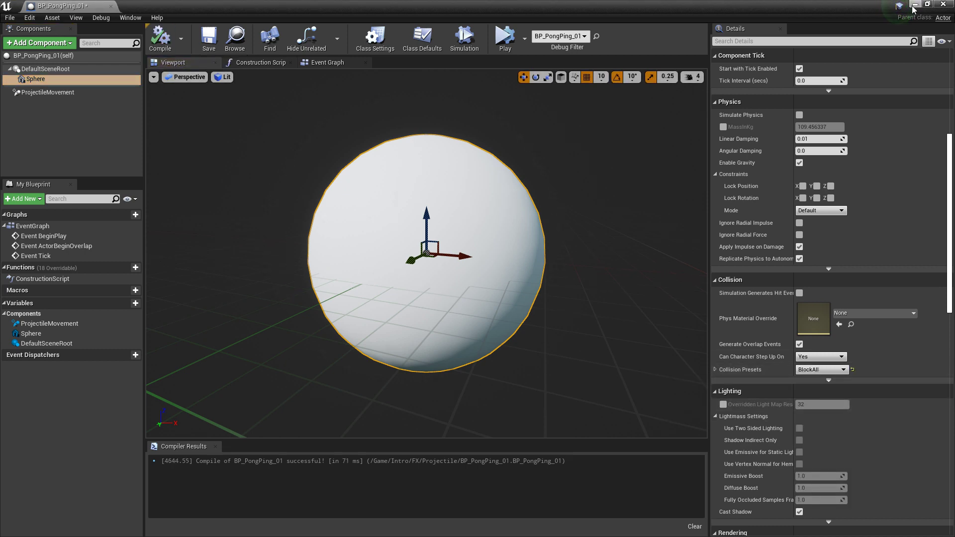
# - Play the level to test the ball against the blocks, then stop
pyautogui.hotkey('alt', 'Tab')
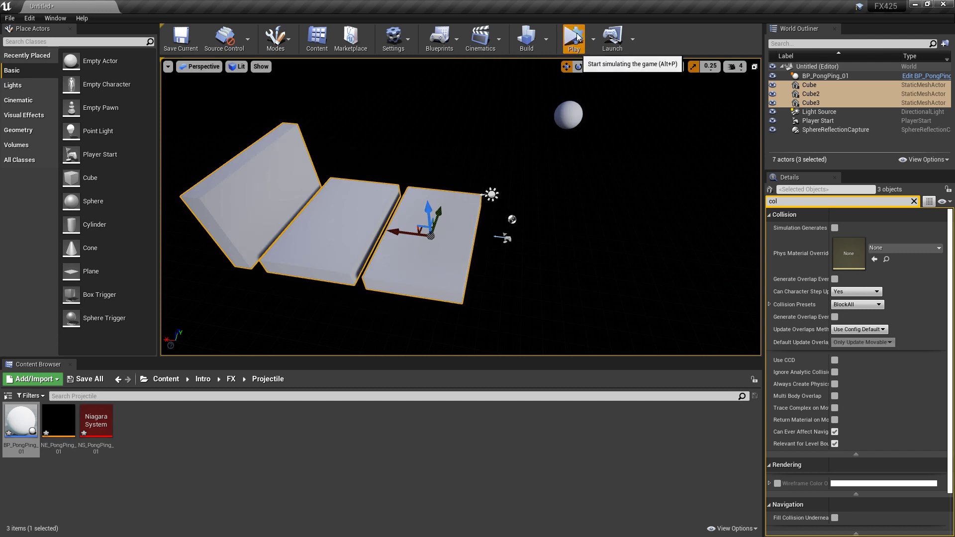
pyautogui.click(575, 38)
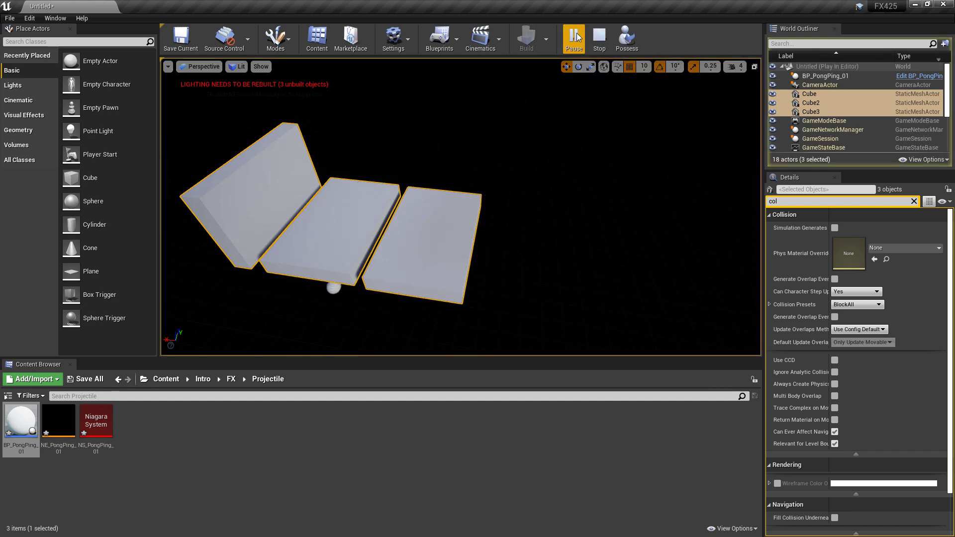
pyautogui.click(602, 40)
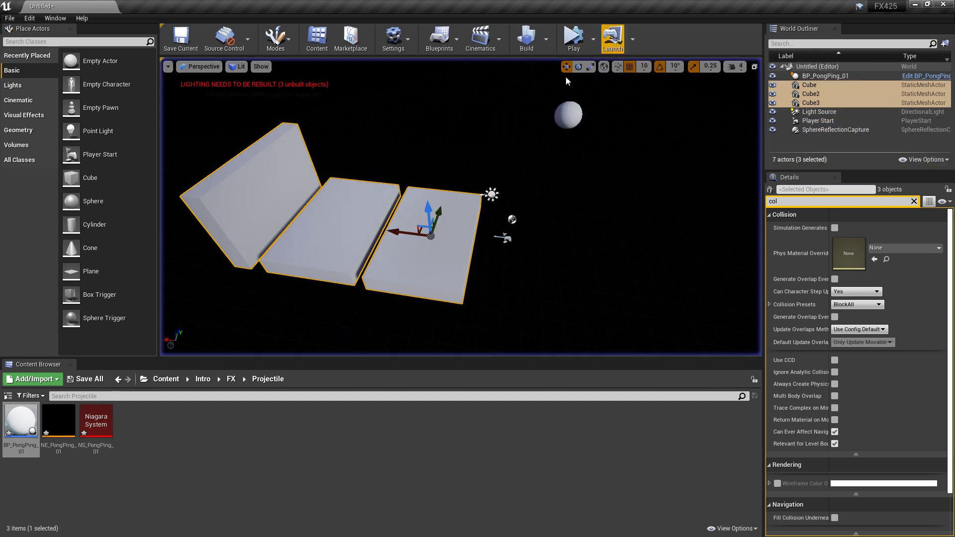
# - Replace DefaultSceneRoot with the Sphere as root, then compile and save BP_PongPing_01
pyautogui.doubleClick(22, 425)
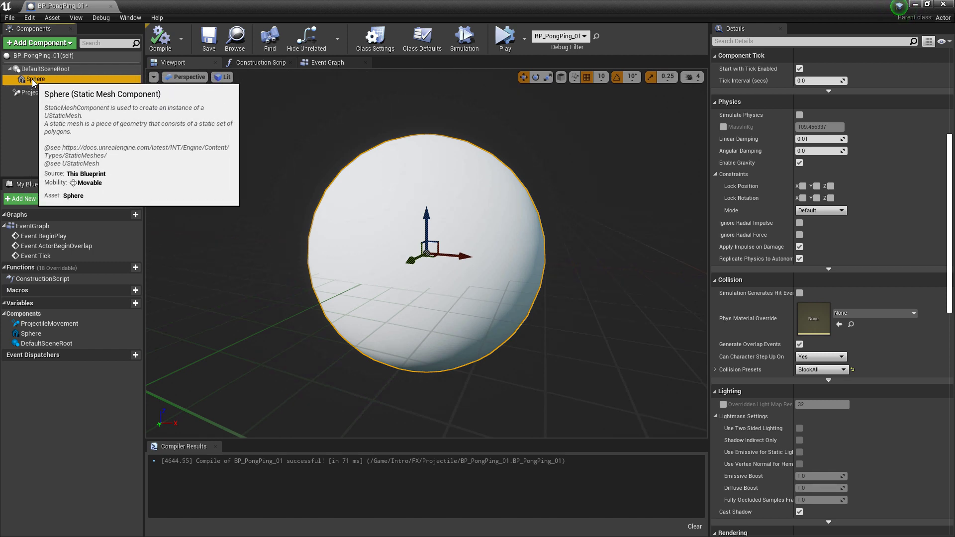
pyautogui.moveTo(42, 80); pyautogui.dragTo(50, 69)
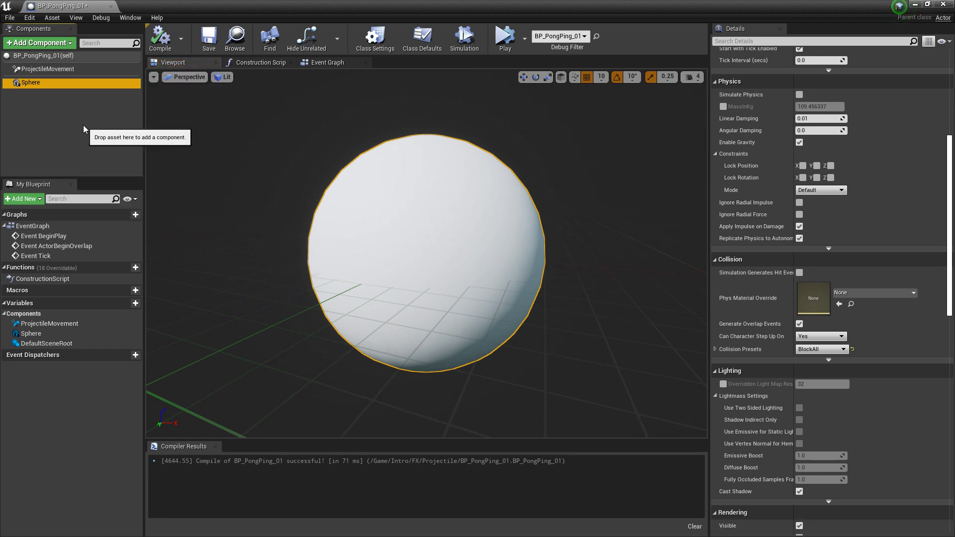
pyautogui.click(160, 39)
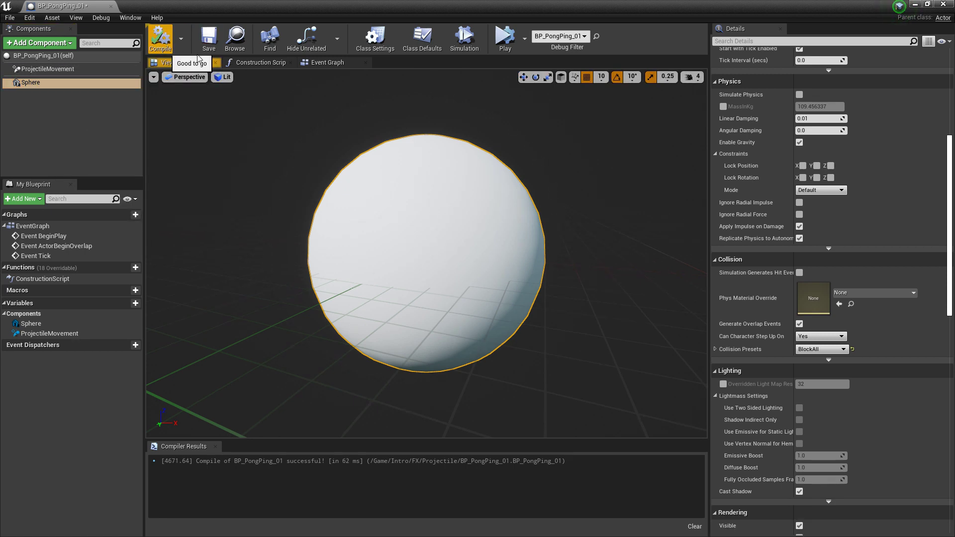
pyautogui.click(209, 40)
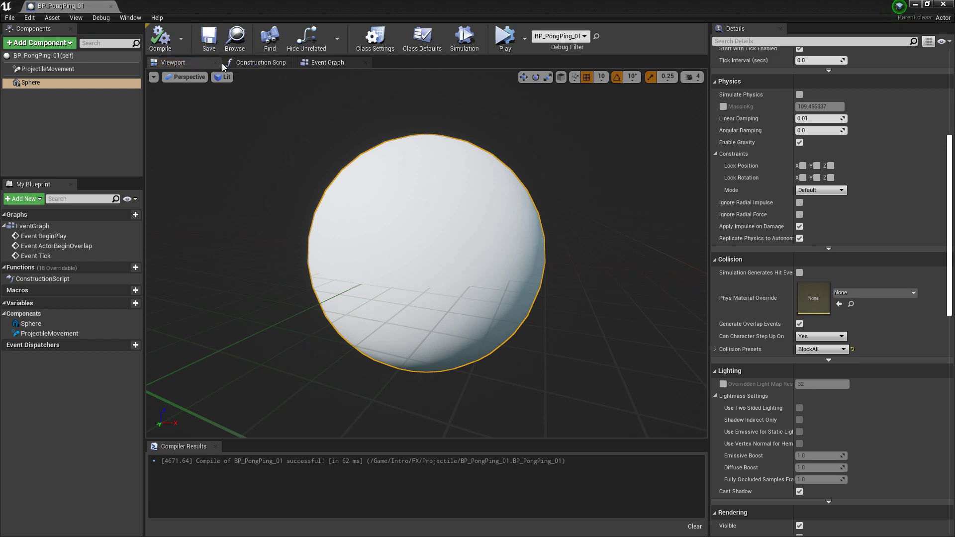
# - Test-play the level with the new root setup, then stop
pyautogui.click(914, 5)
pyautogui.click(572, 39)
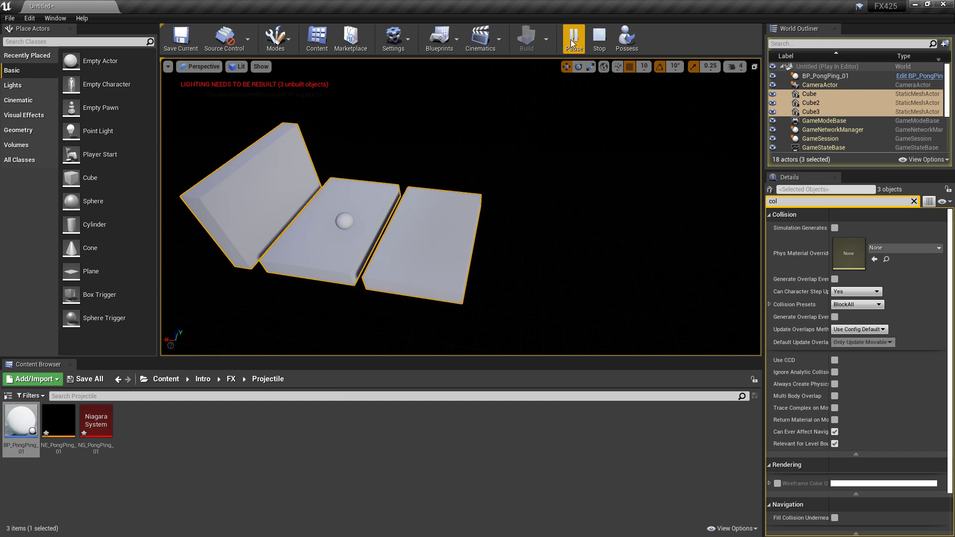
pyautogui.click(601, 38)
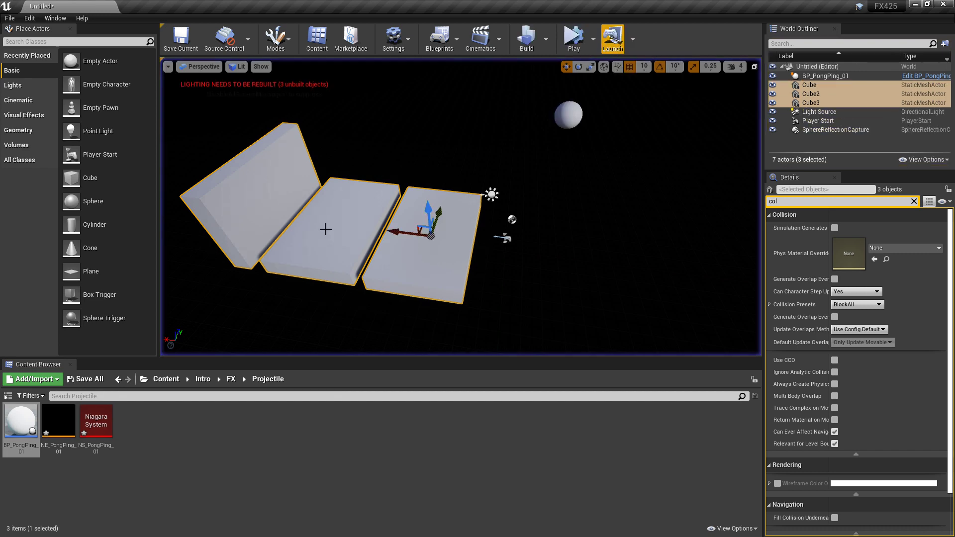
# - Enable Should Bounce on ProjectileMovement, compile, and play-test the bouncing ball
pyautogui.doubleClick(17, 432)
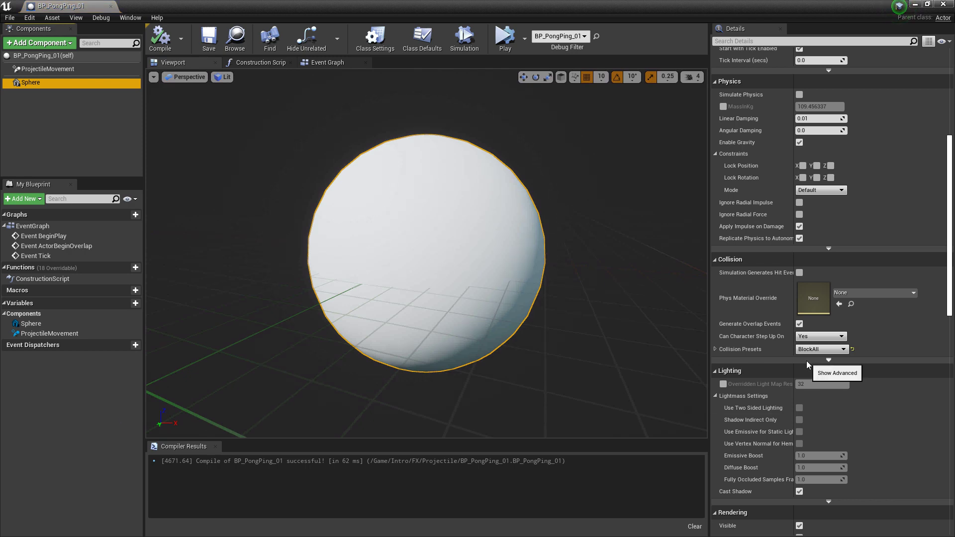
pyautogui.click(48, 69)
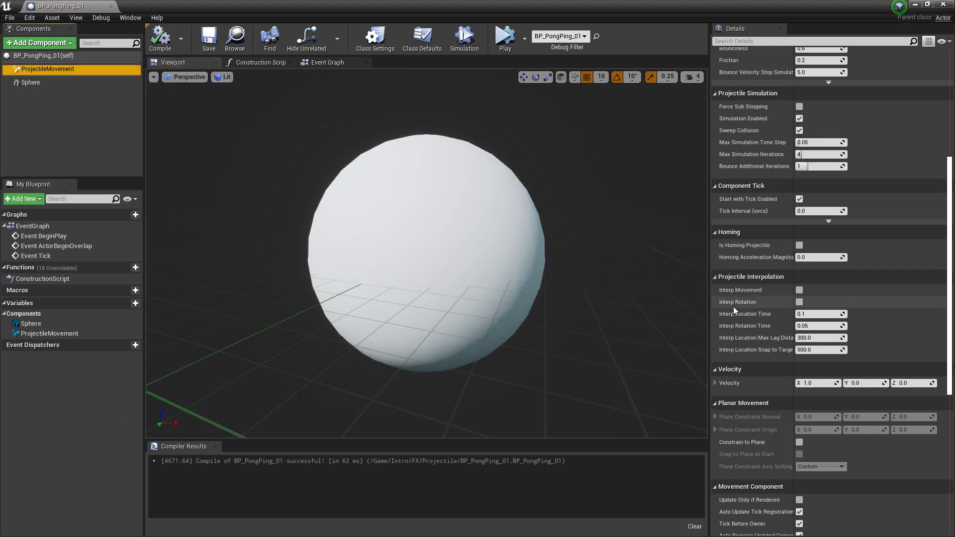
pyautogui.scroll(5, 766, 300)
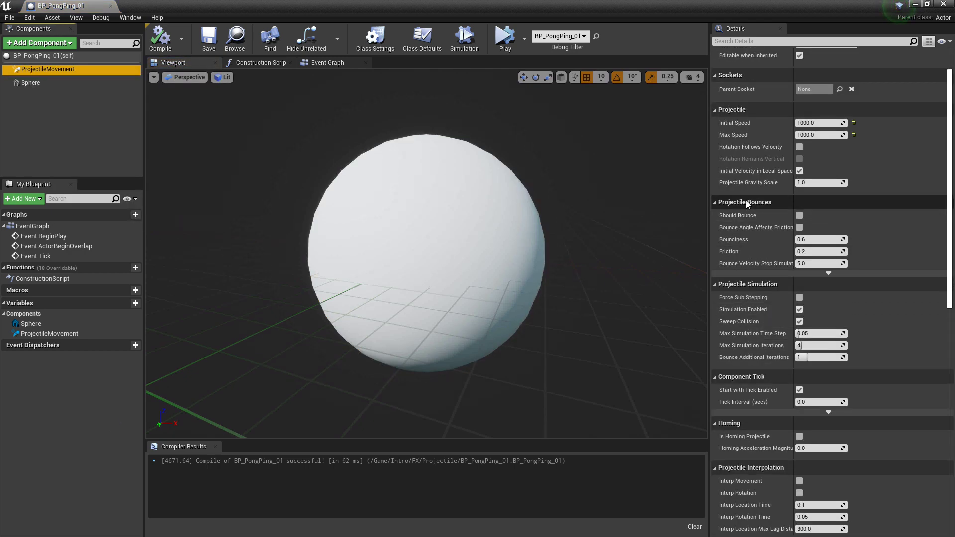
pyautogui.click(799, 216)
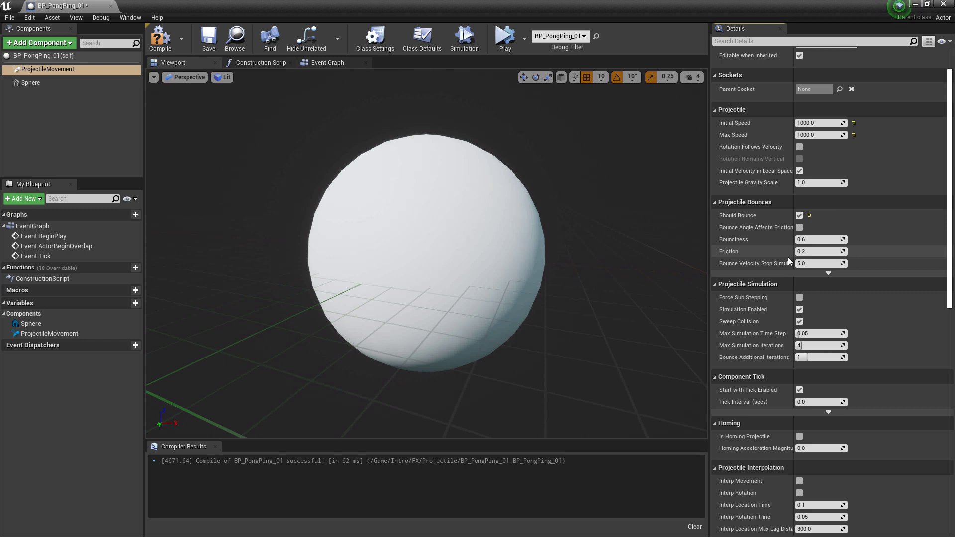
pyautogui.click(160, 37)
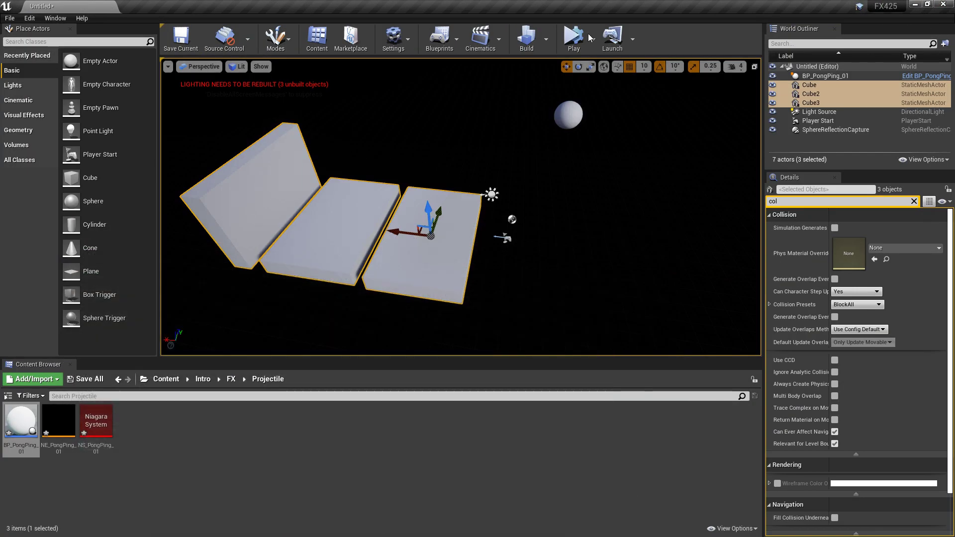
pyautogui.click(572, 40)
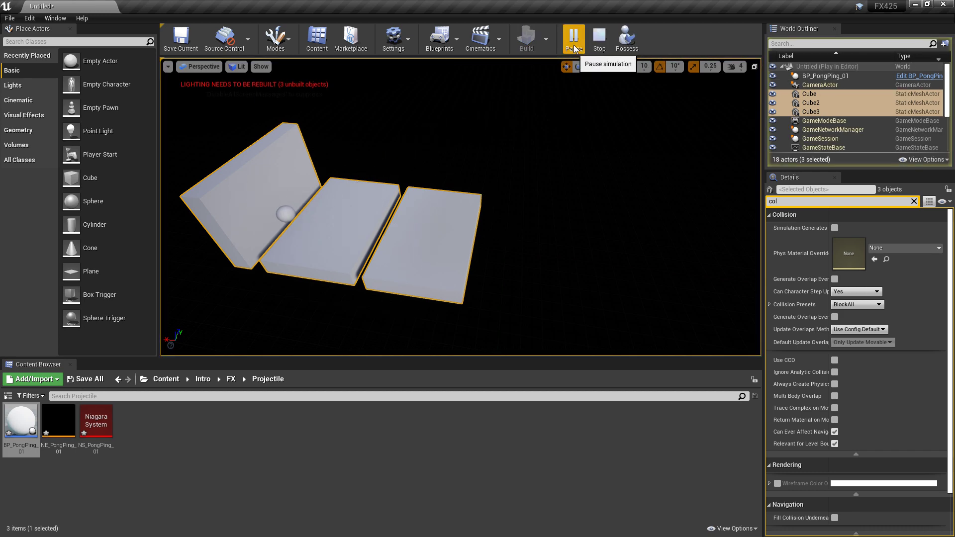
pyautogui.click(603, 44)
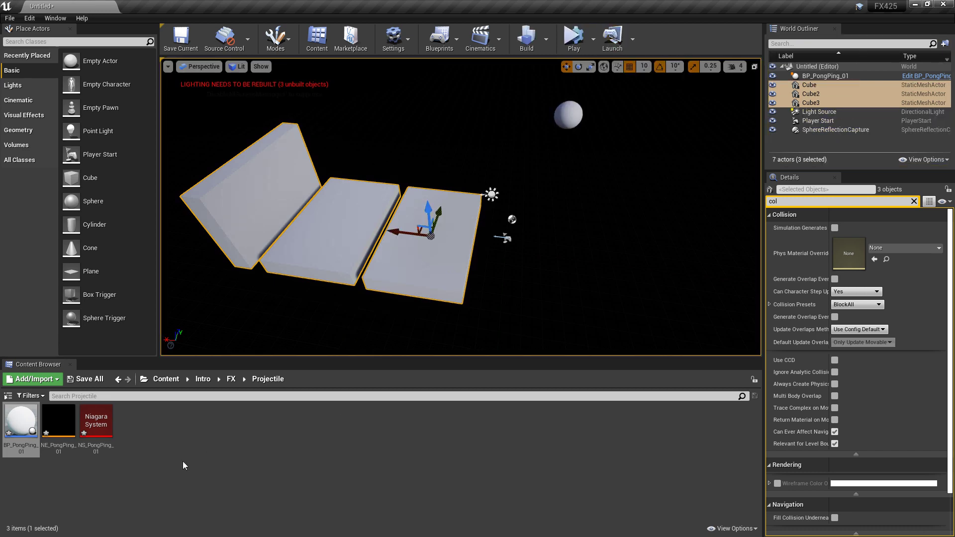
# - Add a Niagara Particle System component using NS_PongPing_01 to BP_PongPing_01 and compile
pyautogui.doubleClick(21, 423)
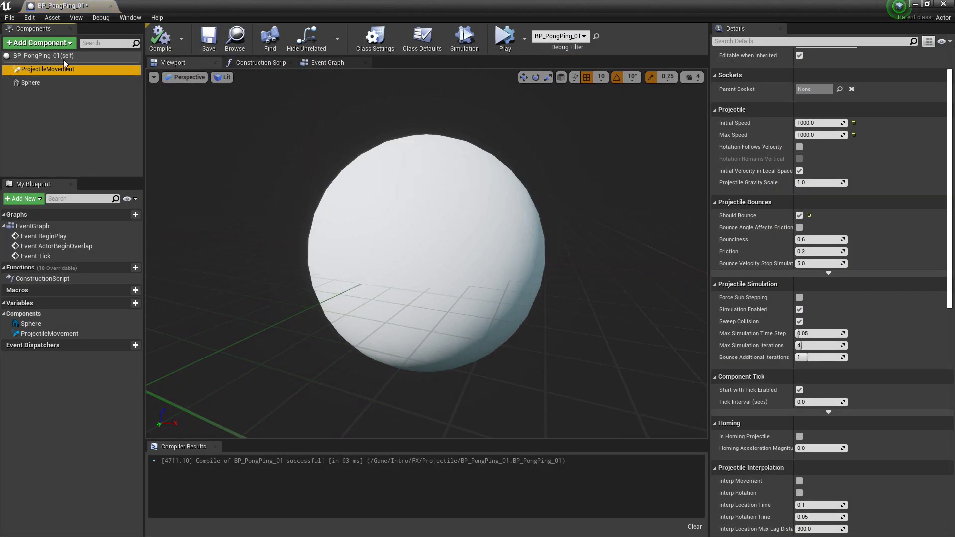
pyautogui.click(33, 46)
pyautogui.write('niagara')
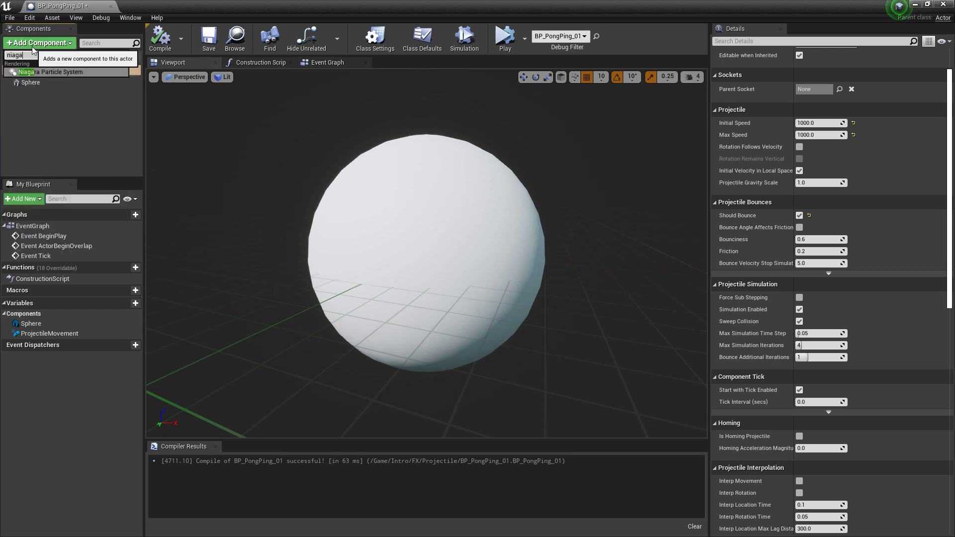
pyautogui.click(30, 72)
pyautogui.press('Return')
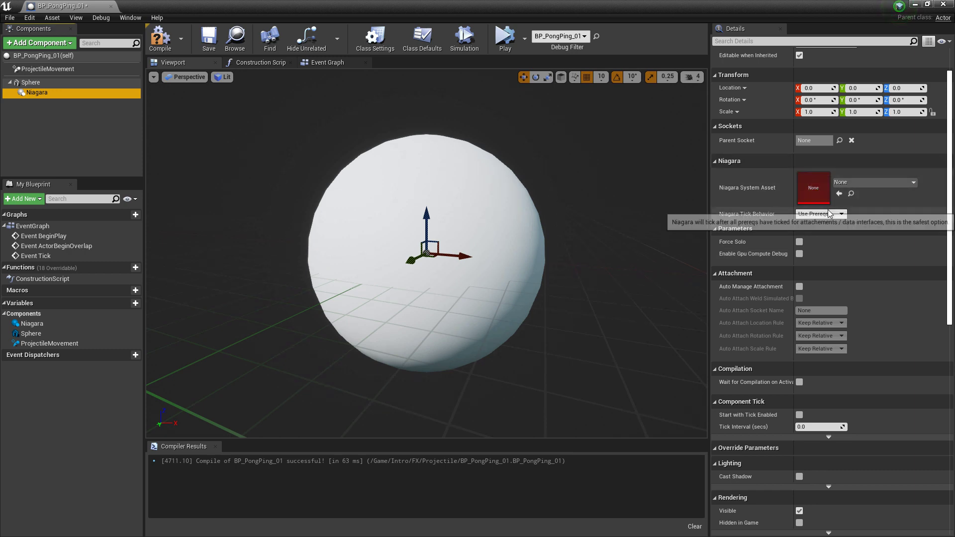
pyautogui.click(865, 186)
pyautogui.write('pong')
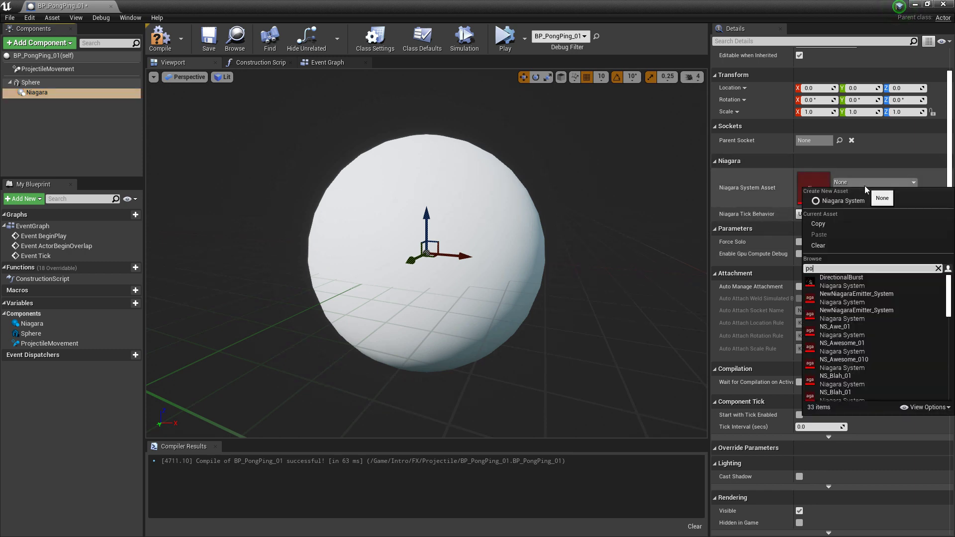
pyautogui.click(848, 284)
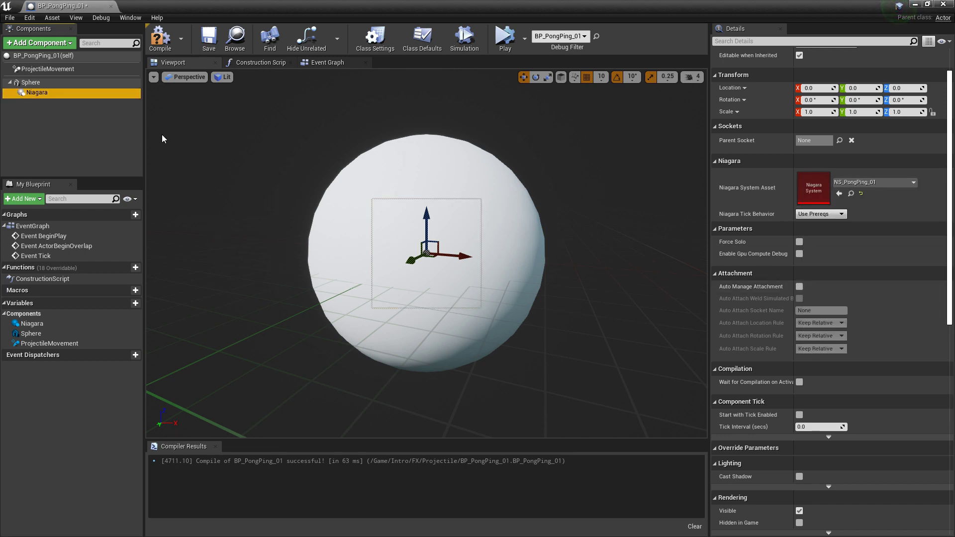
pyautogui.click(161, 44)
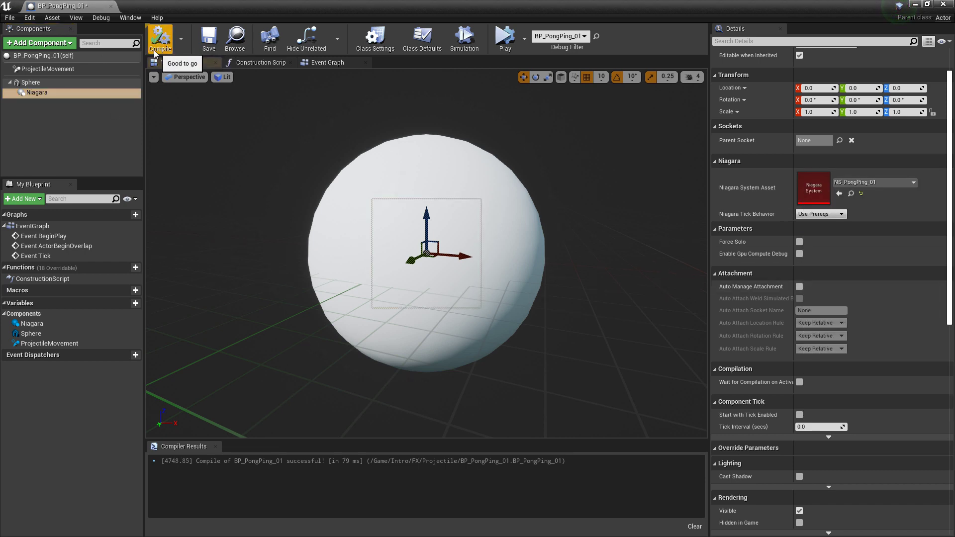
# - Uncheck the Sphere component's Rendering Visible property, compile, and run a quick play test of the level
pyautogui.click(41, 81)
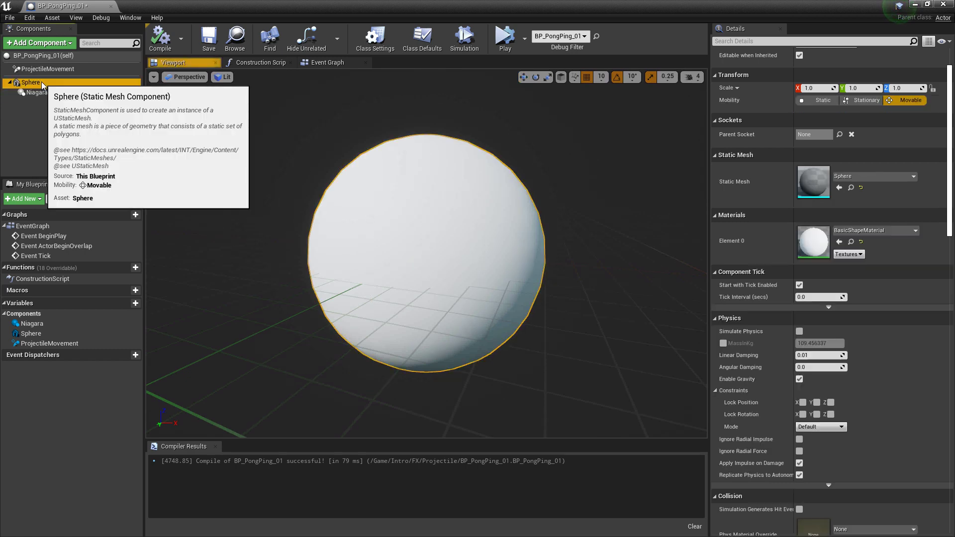
pyautogui.click(776, 42)
pyautogui.write('visi')
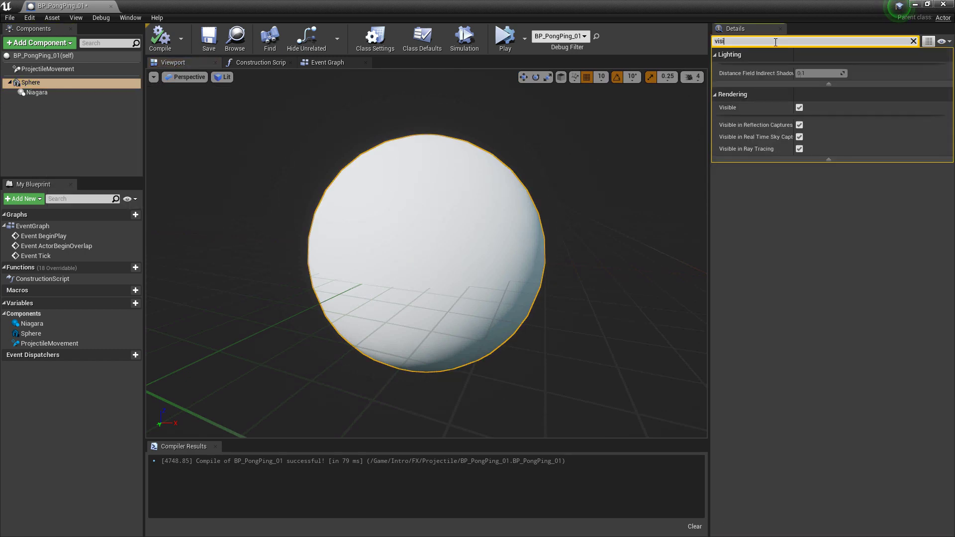
pyautogui.click(800, 108)
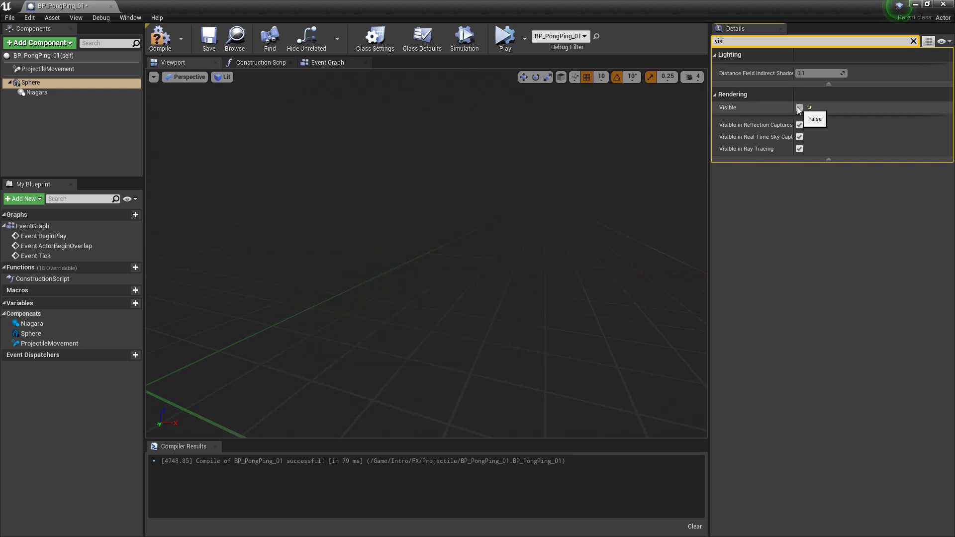
pyautogui.click(161, 39)
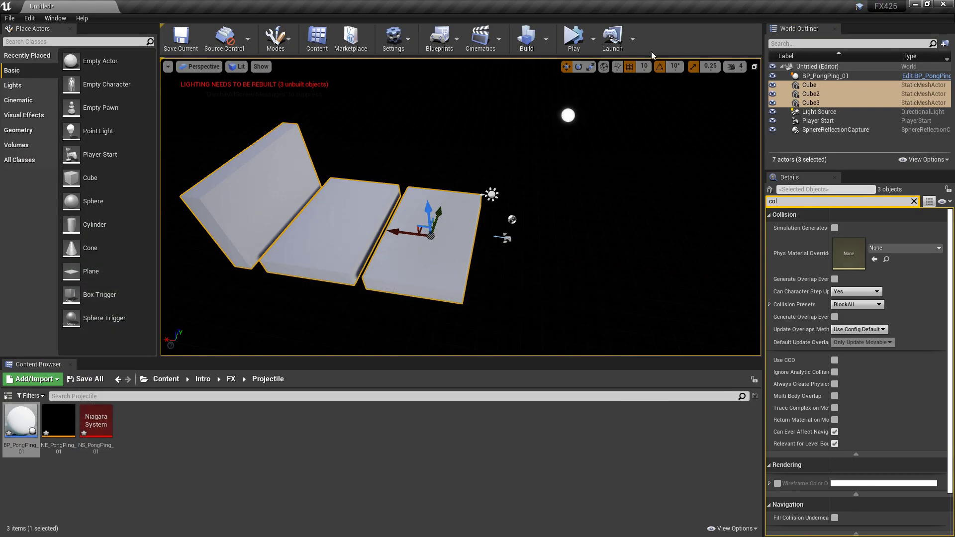
pyautogui.click(573, 38)
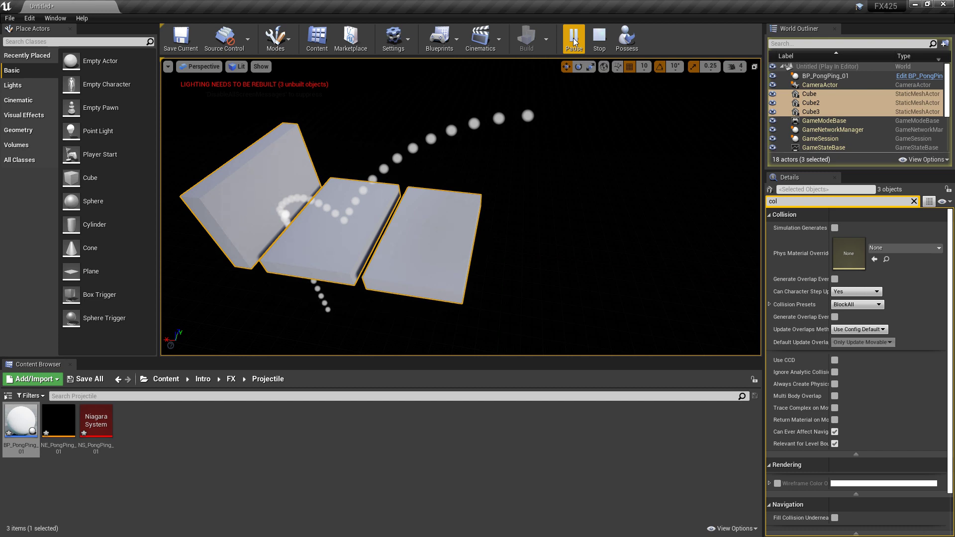
pyautogui.click(602, 44)
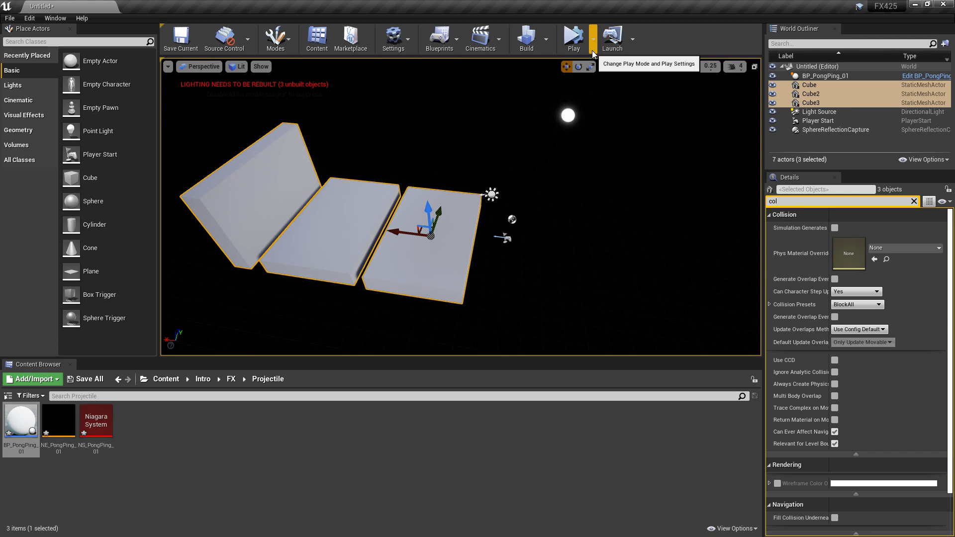